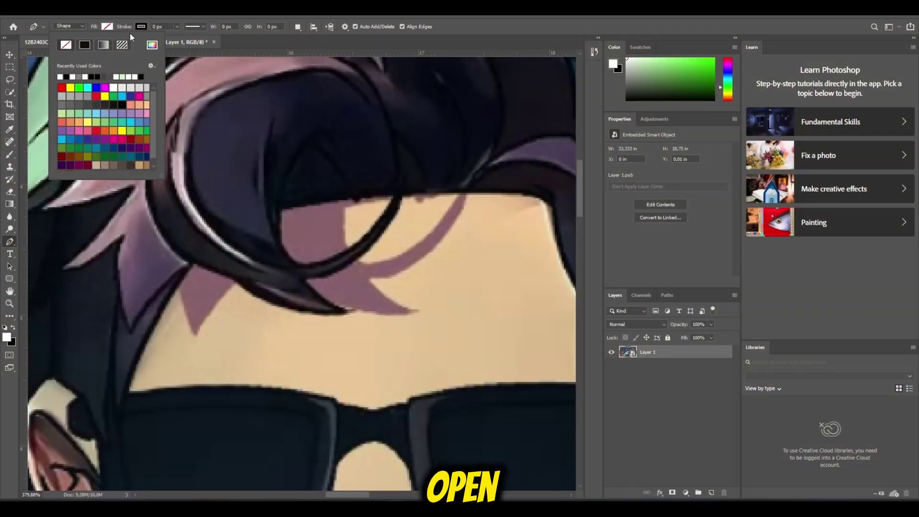
# Step: Trace the curved front hair curl with a no-fill Pen shape, extending the outline into the hair behind it
pyautogui.click(135, 27)
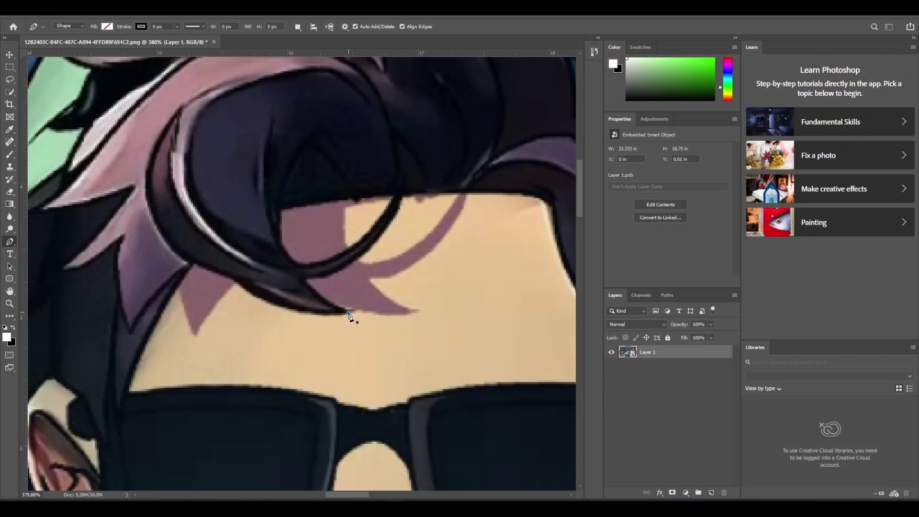
pyautogui.click(349, 313)
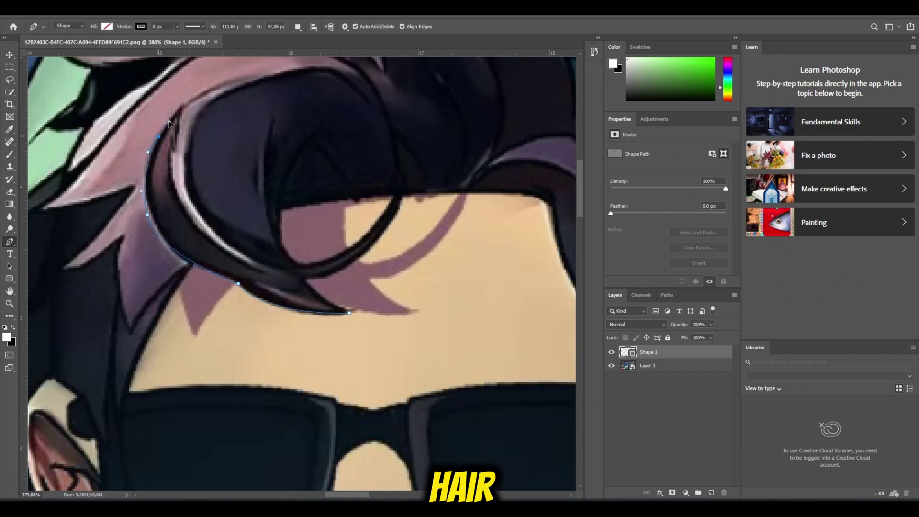
pyautogui.moveTo(169, 122); pyautogui.dragTo(172, 119)
pyautogui.press('space')
pyautogui.moveTo(183, 118); pyautogui.dragTo(165, 176)
pyautogui.moveTo(205, 133); pyautogui.dragTo(188, 192)
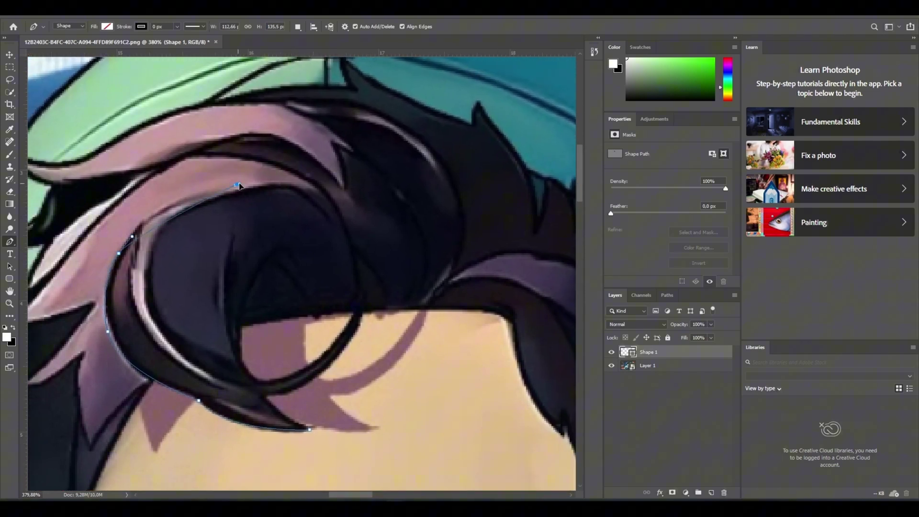
pyautogui.moveTo(270, 261); pyautogui.dragTo(254, 283)
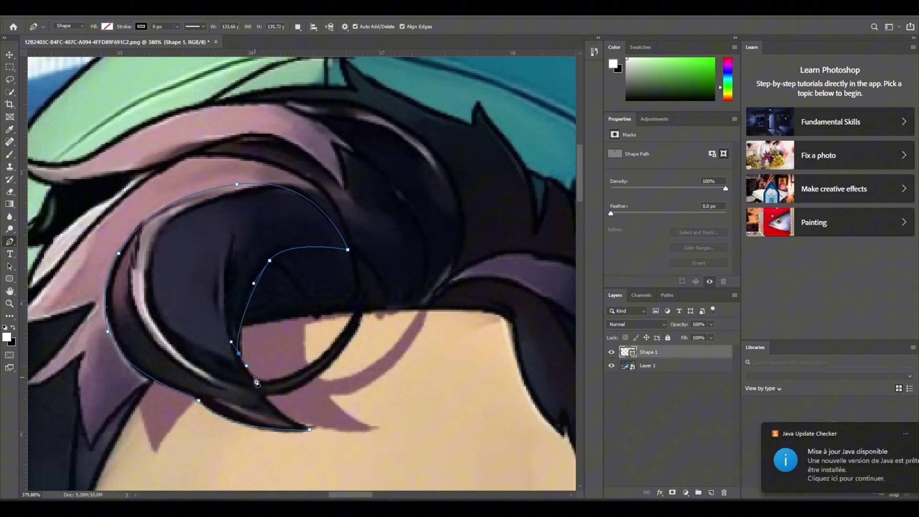
# Step: Convert the front curl's path into a new anti-aliased selection with a feather radius of 0 pixels
pyautogui.scroll(-10, 297, 331)
pyautogui.scroll(9, 319, 319)
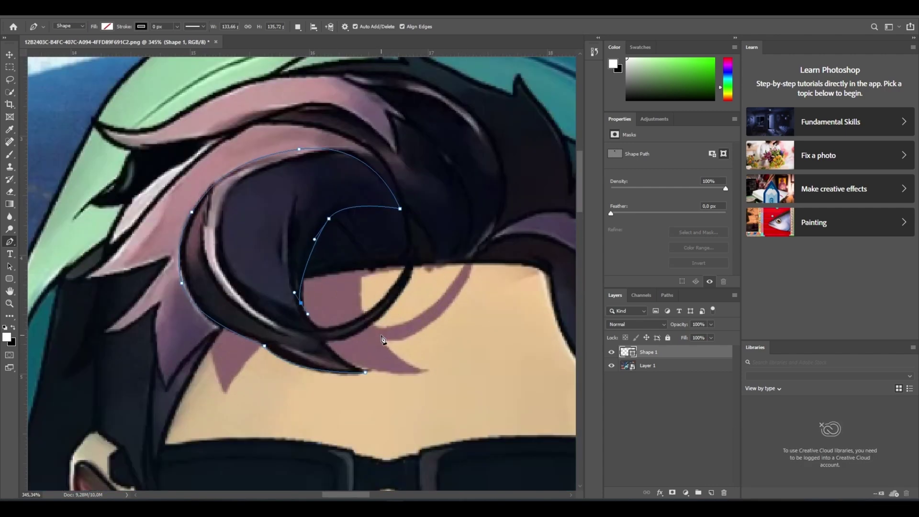
pyautogui.scroll(4, 364, 336)
pyautogui.scroll(-4, 367, 390)
pyautogui.rightClick(298, 337)
pyautogui.click(324, 162)
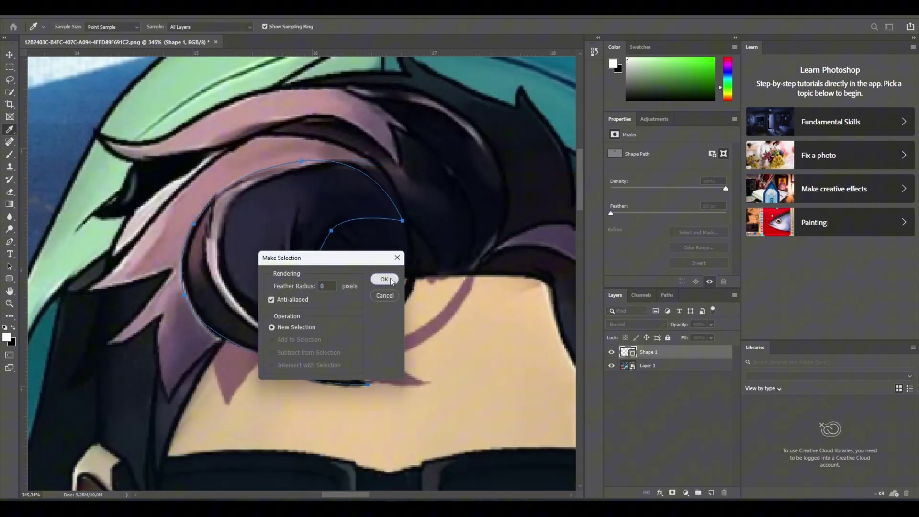
pyautogui.click(390, 280)
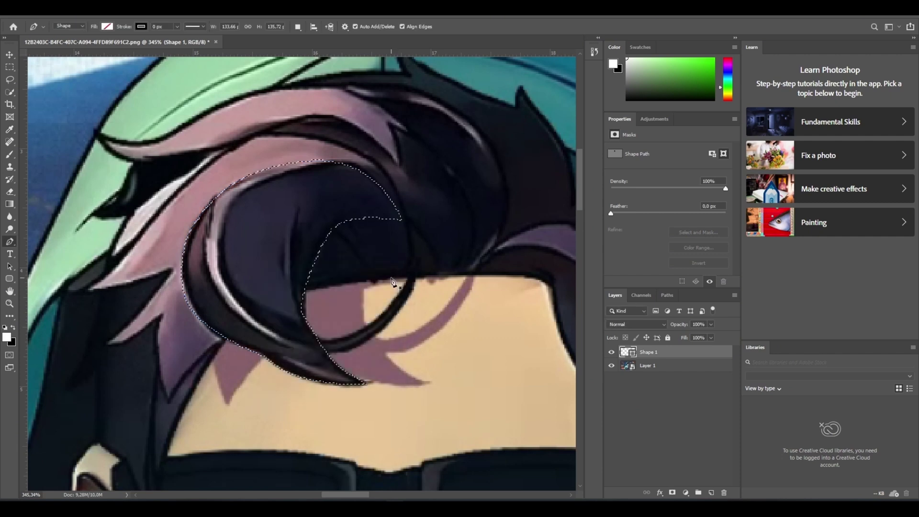
# Step: Copy the selected curl from Layer 1 onto its own layer, compare the layers' visibility, and leave the copy hidden
pyautogui.click(10, 80)
pyautogui.rightClick(260, 244)
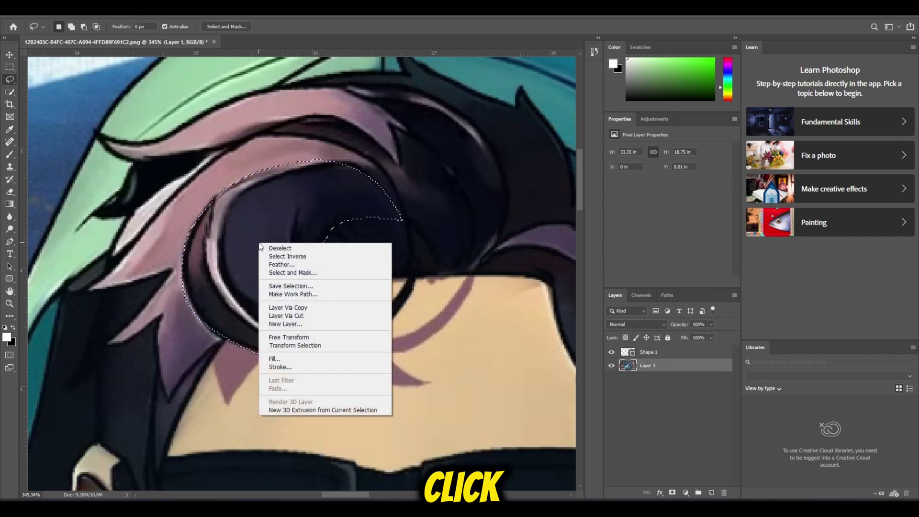
pyautogui.click(297, 309)
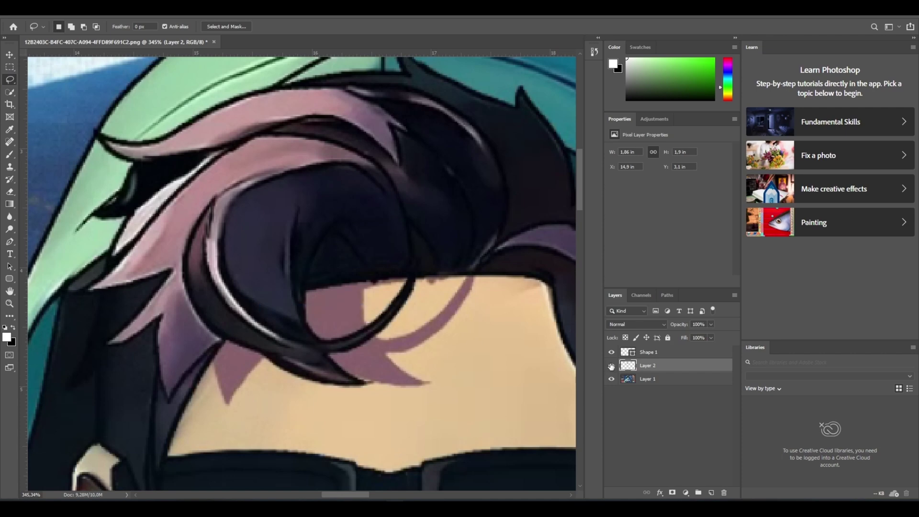
pyautogui.click(611, 379)
pyautogui.click(612, 366)
pyautogui.click(611, 379)
# Step: Trace the thin hair strand that loops over the forehead with the Pen tool, closing it beneath the front curl
pyautogui.scroll(-3, 235, 256)
pyautogui.scroll(4, 407, 348)
pyautogui.click(10, 242)
pyautogui.moveTo(346, 204); pyautogui.dragTo(358, 210)
pyautogui.click(357, 205)
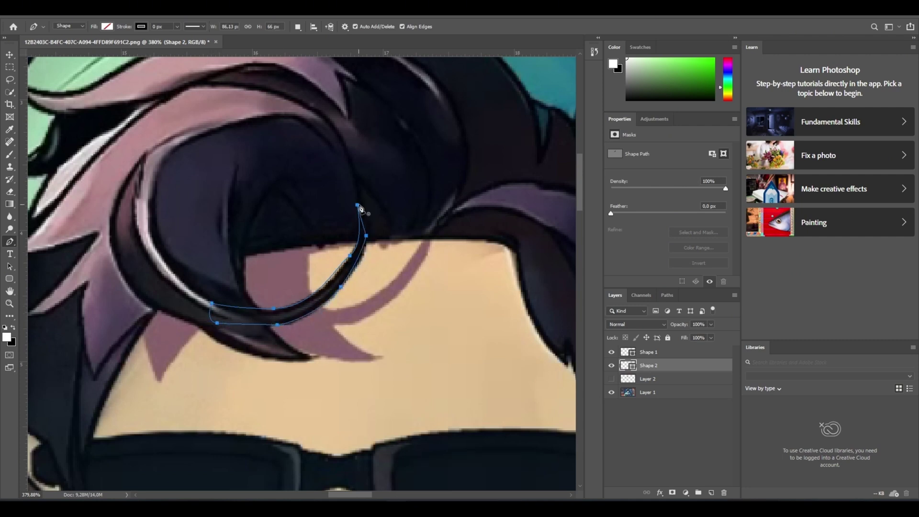
pyautogui.press('v')
pyautogui.moveTo(369, 244); pyautogui.dragTo(369, 233)
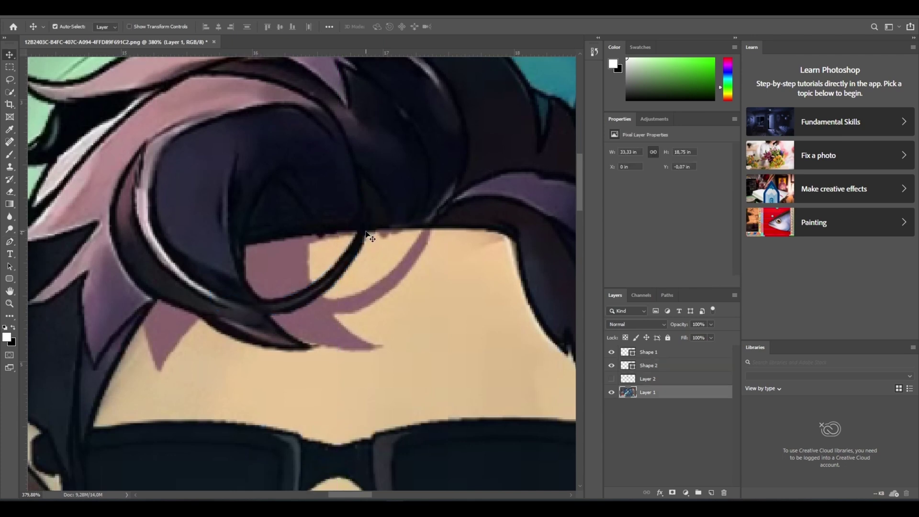
pyautogui.hotkey('ctrl', 'z')
# Step: Show the front curl's layer and rename it "first hair"
pyautogui.click(640, 355)
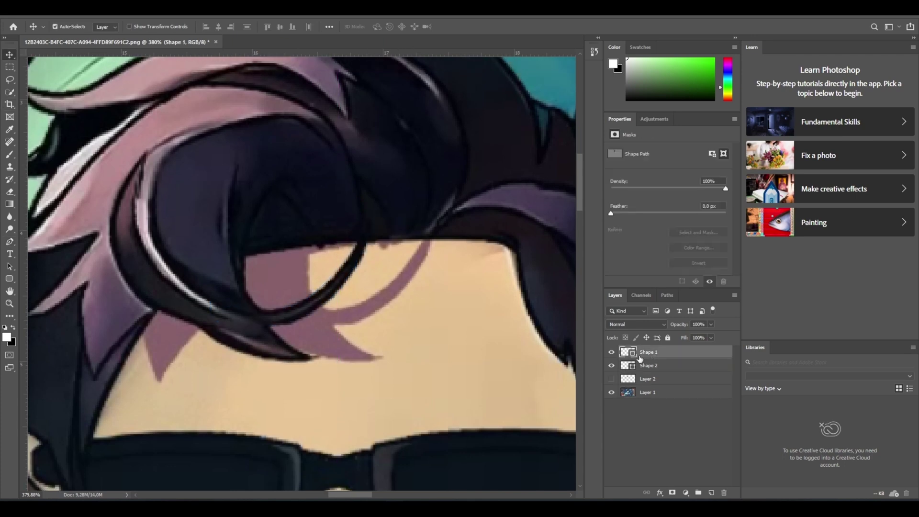
pyautogui.click(612, 368)
pyautogui.click(644, 367)
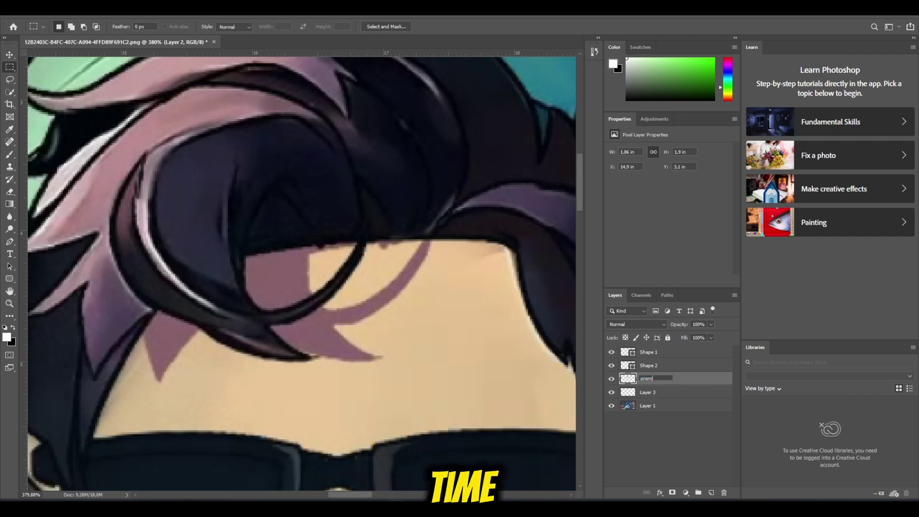
pyautogui.write('f')
pyautogui.write('irst')
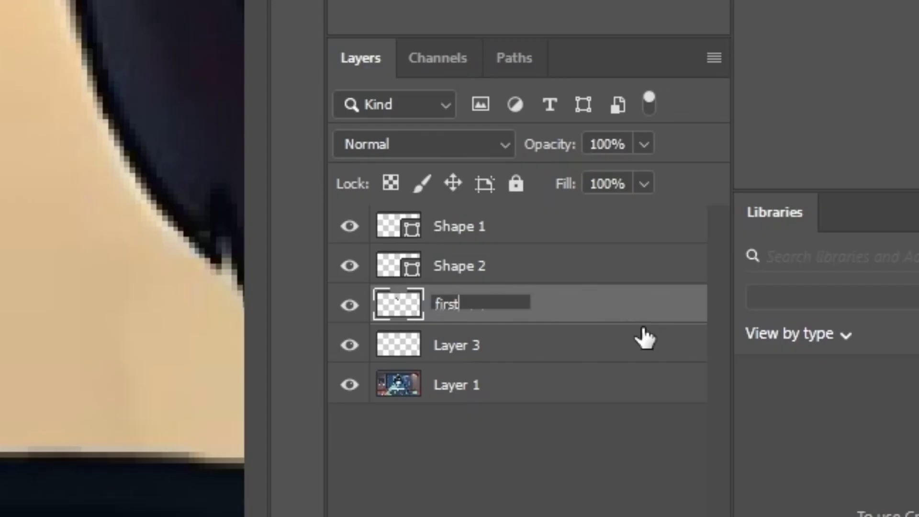
pyautogui.write(' hair')
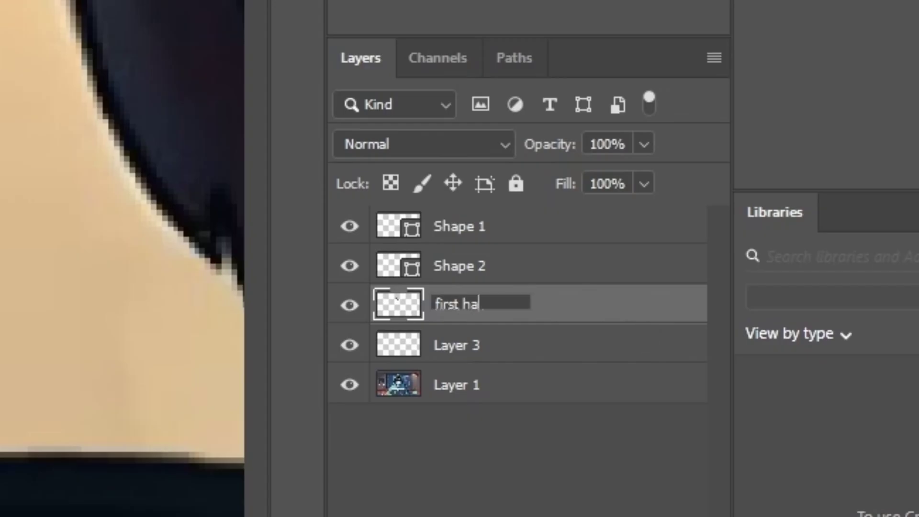
pyautogui.press('Return')
# Step: Rename Layer 3 as "little hair joined to first"
pyautogui.doubleClick(479, 363)
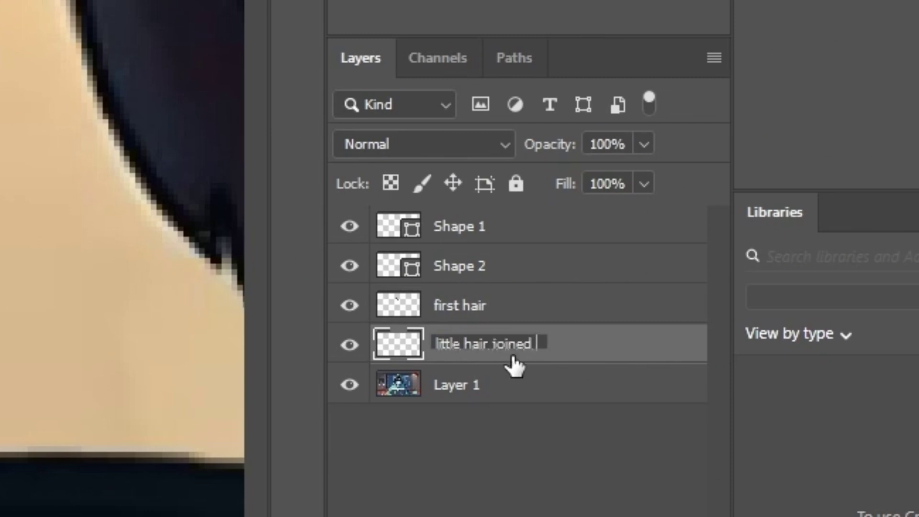
pyautogui.write('little hair joined to first')
pyautogui.press('Return')
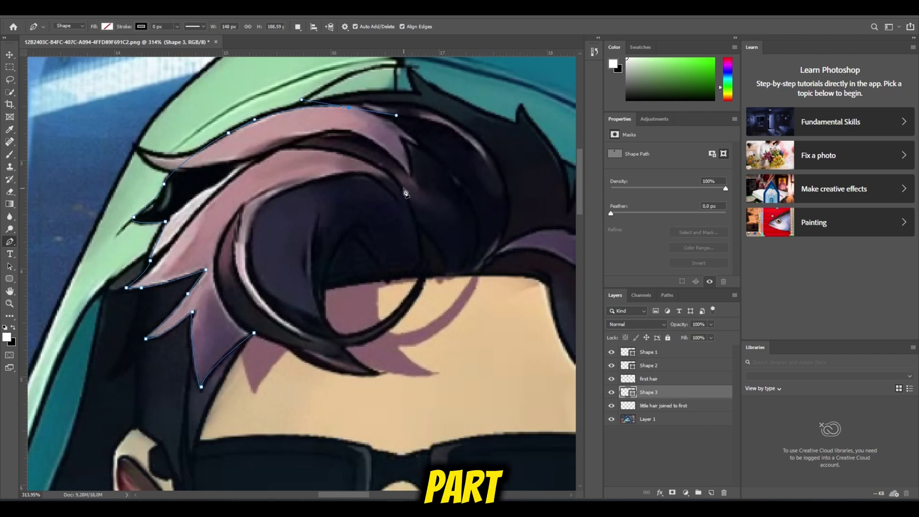
# Step: Close the path around the large pink hair section, including its hidden part under the curl, and convert it to a selection with 0 feather
pyautogui.moveTo(403, 188); pyautogui.dragTo(360, 221)
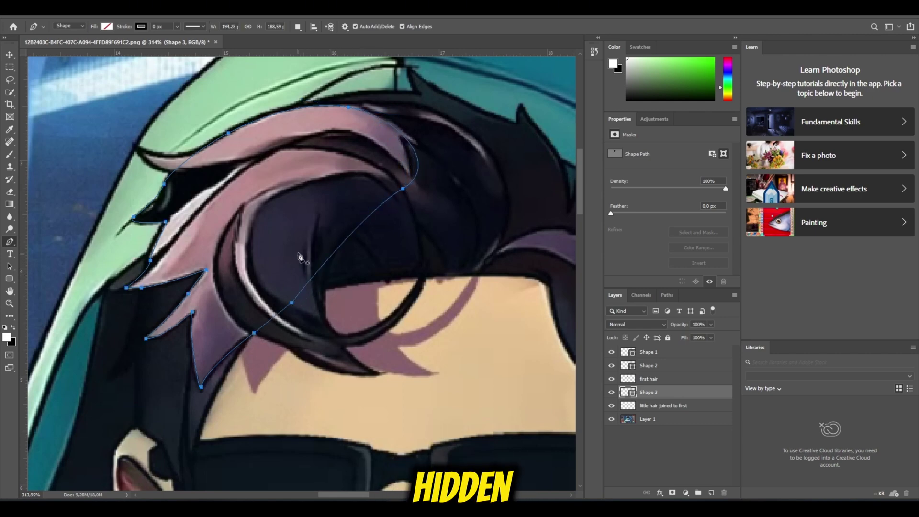
pyautogui.scroll(-3, 303, 247)
pyautogui.scroll(3, 261, 230)
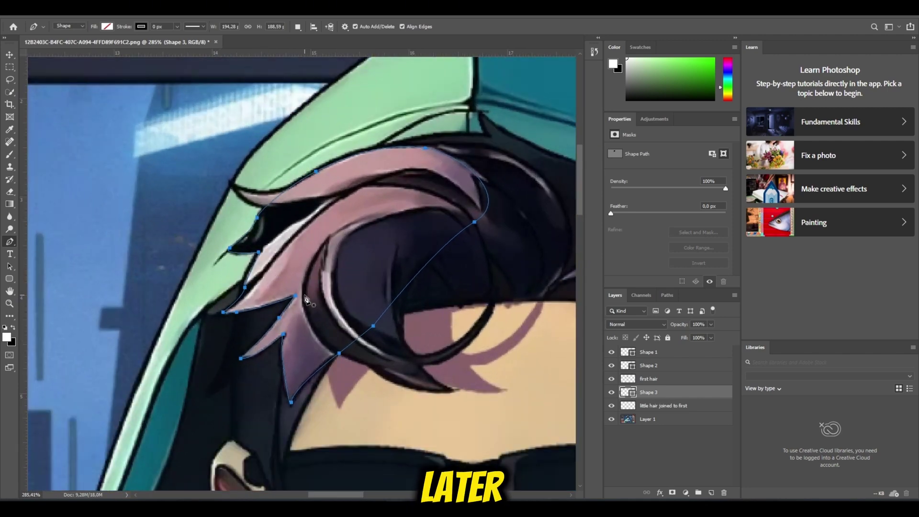
pyautogui.rightClick(301, 273)
pyautogui.click(338, 311)
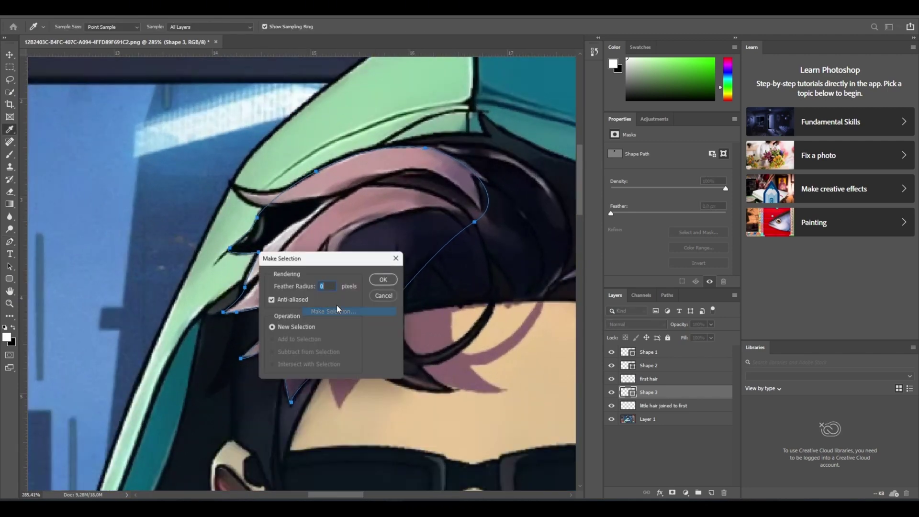
pyautogui.click(385, 280)
# Step: Copy the selected large pink hair section from Layer 1 onto its own layer
pyautogui.press('p')
pyautogui.rightClick(328, 253)
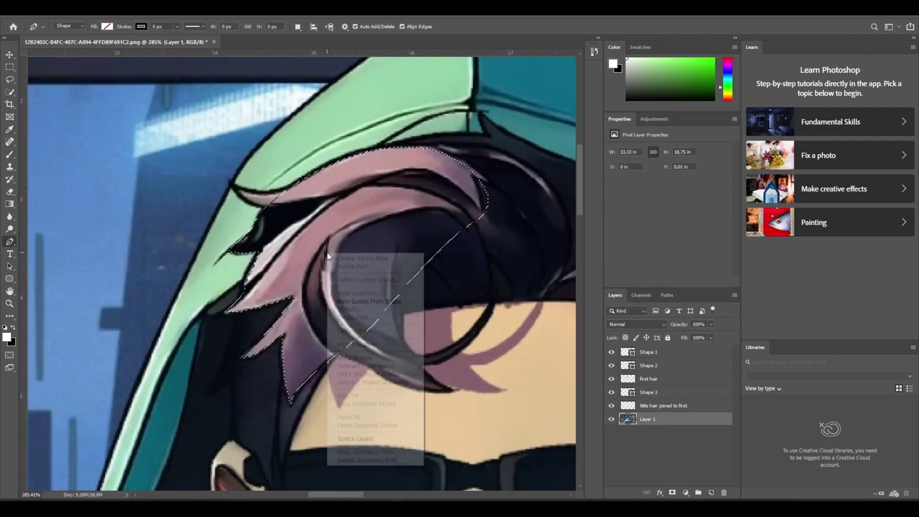
pyautogui.click(10, 67)
pyautogui.rightClick(363, 248)
pyautogui.click(410, 321)
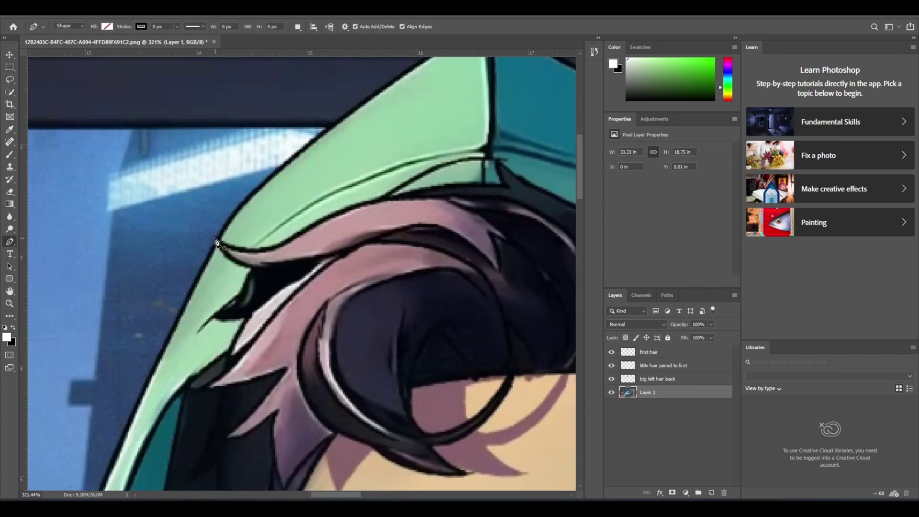
# Step: Trace the topmost pink hair strand along the hood edge with the Pen tool and convert the path to a selection
pyautogui.click(214, 238)
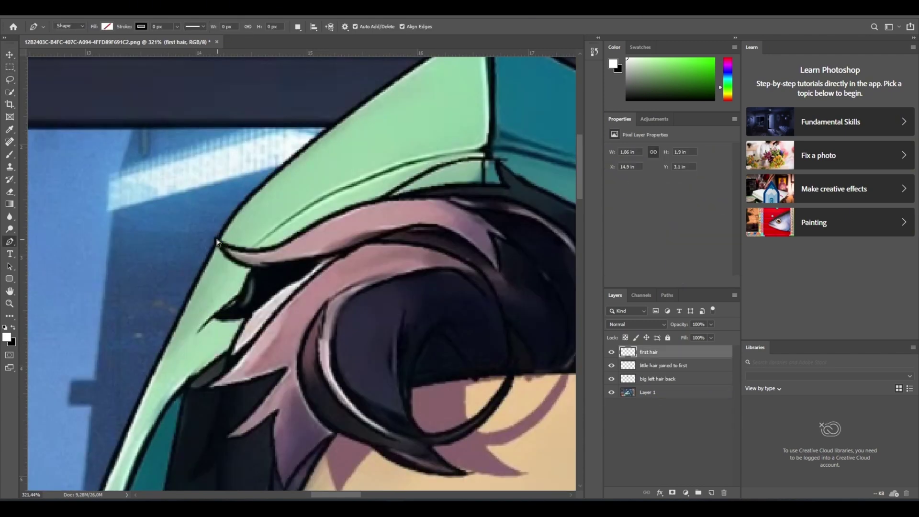
pyautogui.moveTo(259, 252); pyautogui.dragTo(284, 252)
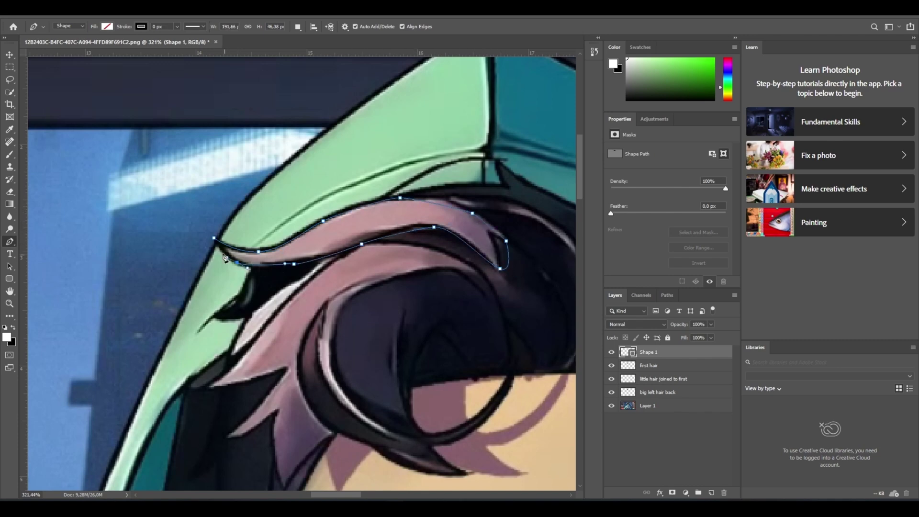
pyautogui.scroll(-1, 316, 268)
pyautogui.scroll(1, 337, 245)
pyautogui.rightClick(338, 239)
pyautogui.click(370, 279)
pyautogui.click(382, 281)
# Step: Copy the selected strand from Layer 1 onto a new layer named "top hair" and toggle Layer 1's visibility
pyautogui.click(7, 68)
pyautogui.click(647, 406)
pyautogui.rightClick(330, 231)
pyautogui.click(369, 301)
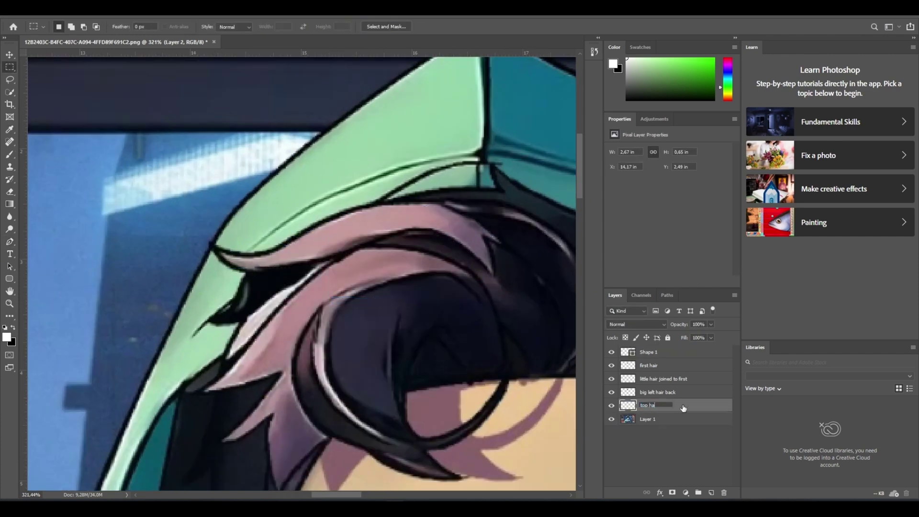
pyautogui.click(611, 419)
# Step: Trace a closed Pen shape around the forehead, from the hairline down to just above the sunglasses
pyautogui.scroll(-6, 347, 268)
pyautogui.scroll(3, 347, 268)
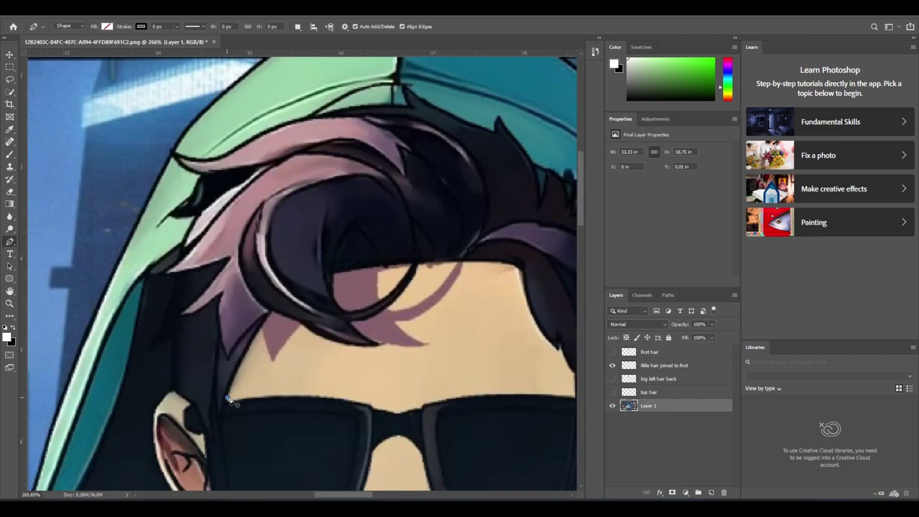
pyautogui.click(227, 398)
pyautogui.moveTo(288, 283); pyautogui.dragTo(298, 276)
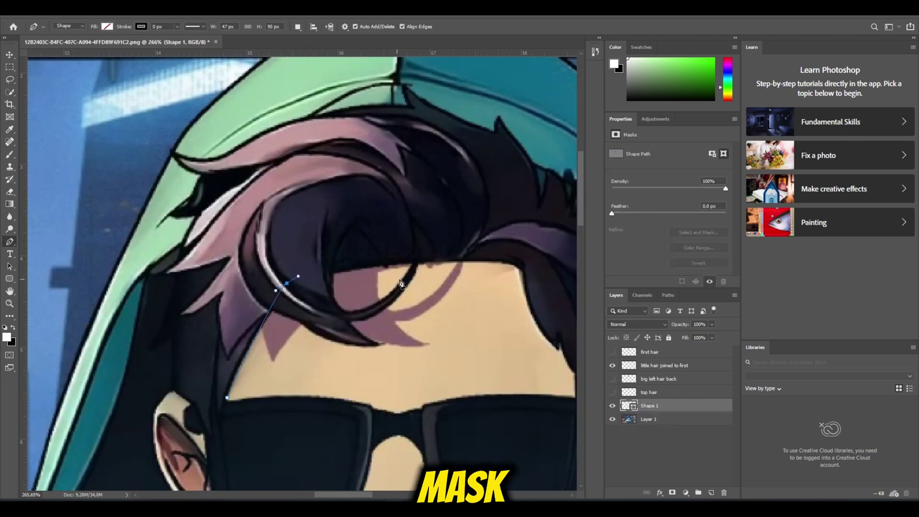
pyautogui.moveTo(395, 265); pyautogui.dragTo(408, 264)
pyautogui.moveTo(502, 262); pyautogui.dragTo(413, 231)
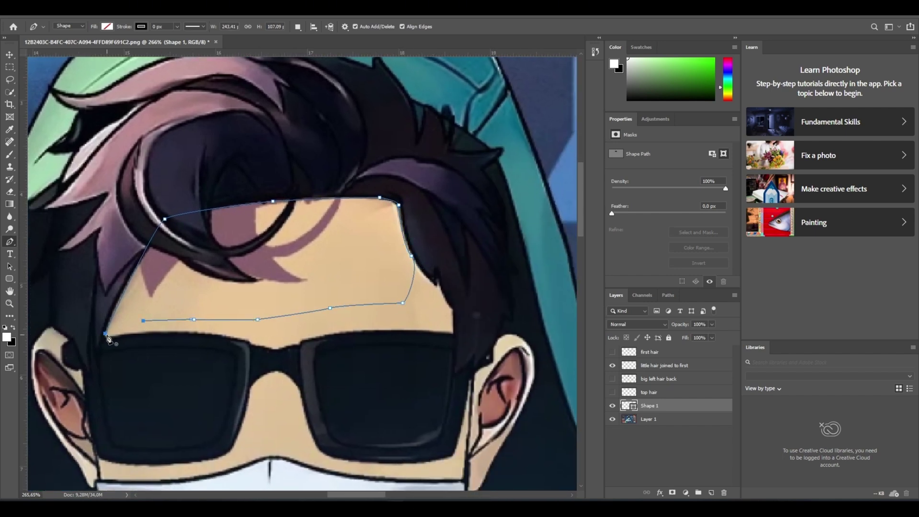
pyautogui.click(106, 334)
# Step: Convert the forehead path into a selection
pyautogui.hscroll(-3, 108, 339)
pyautogui.rightClick(482, 324)
pyautogui.click(443, 119)
pyautogui.click(384, 279)
# Step: Copy the selected forehead from Layer 1 onto its own layer and hide Layer 1 to isolate the piece
pyautogui.rightClick(644, 422)
pyautogui.click(9, 67)
pyautogui.rightClick(386, 293)
pyautogui.click(430, 358)
pyautogui.click(613, 433)
pyautogui.press('v')
pyautogui.scroll(-2, 358, 277)
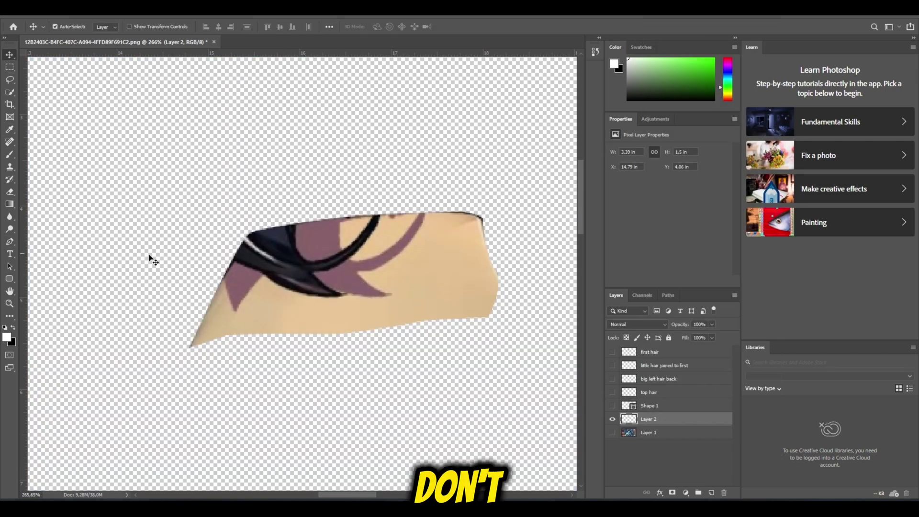
pyautogui.scroll(2, 245, 295)
pyautogui.scroll(-2, 246, 296)
# Step: Select the forehead piece and brush sampled skin tone over its hair and shadows, using 100% opacity and raising flow to 78%
pyautogui.moveTo(10, 92); pyautogui.dragTo(38, 101)
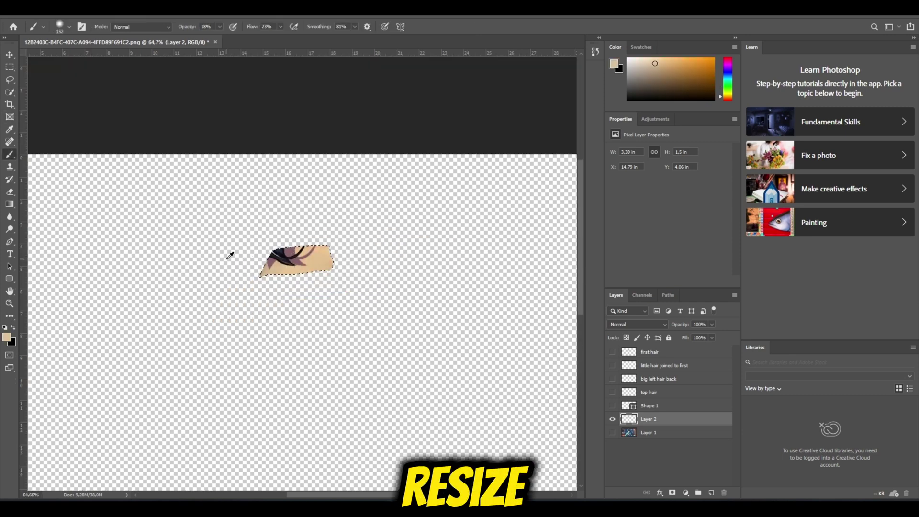
pyautogui.scroll(5, 287, 257)
pyautogui.moveTo(309, 281); pyautogui.dragTo(297, 425)
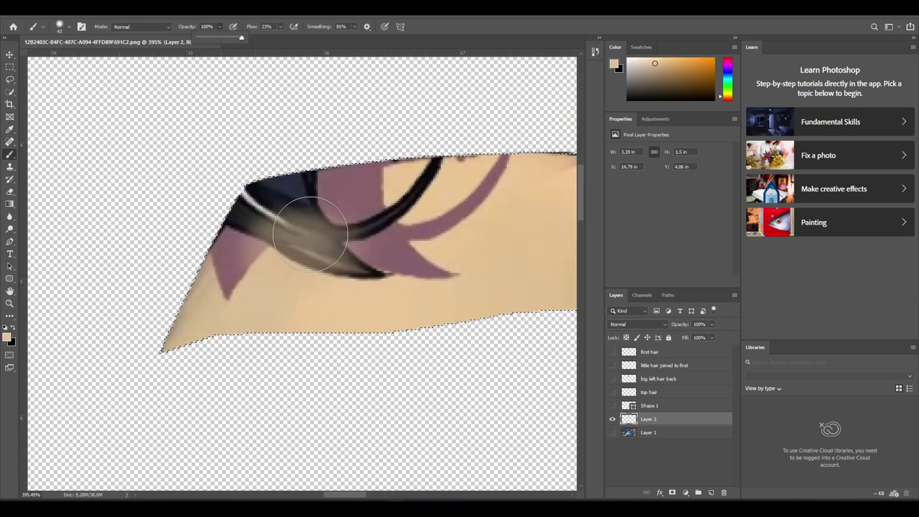
pyautogui.moveTo(312, 230)
pyautogui.mouseDown()
pyautogui.moveTo(261, 245)
pyautogui.moveTo(269, 265)
pyautogui.moveTo(399, 280)
pyautogui.moveTo(361, 235)
pyautogui.mouseUp()
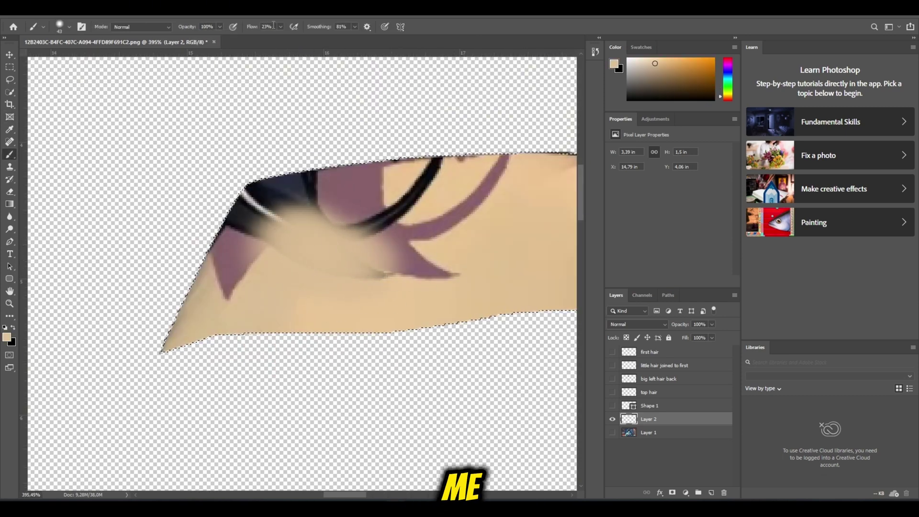
pyautogui.moveTo(239, 196)
pyautogui.mouseDown()
pyautogui.moveTo(246, 253)
pyautogui.moveTo(334, 232)
pyautogui.moveTo(339, 256)
pyautogui.moveTo(380, 176)
pyautogui.mouseUp()
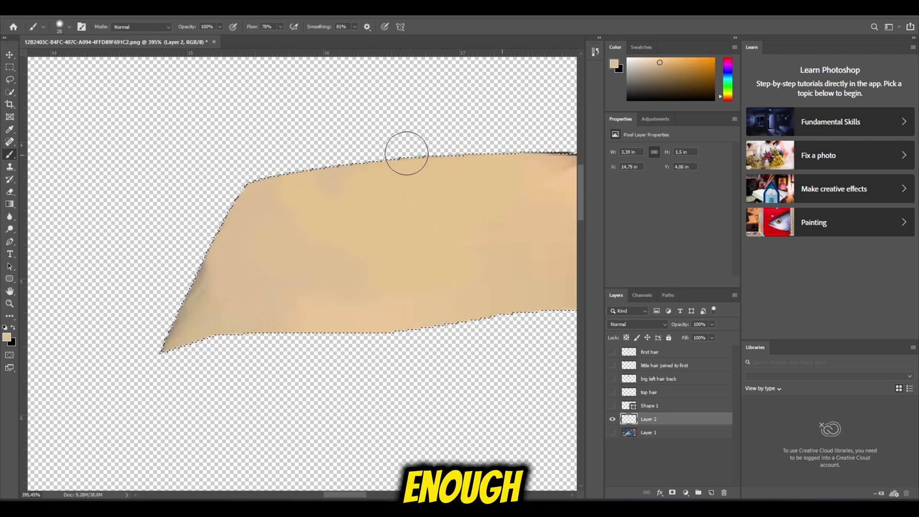
# Step: Name the painted forehead layer "head" and leave only the "big left hair back" layer visible
pyautogui.scroll(-7, 335, 213)
pyautogui.scroll(2, 378, 220)
pyautogui.scroll(-2, 377, 219)
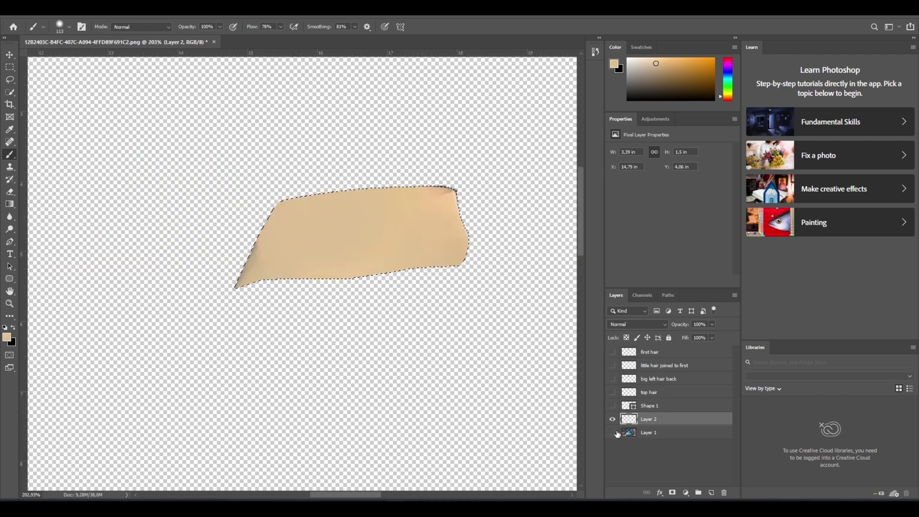
pyautogui.click(613, 379)
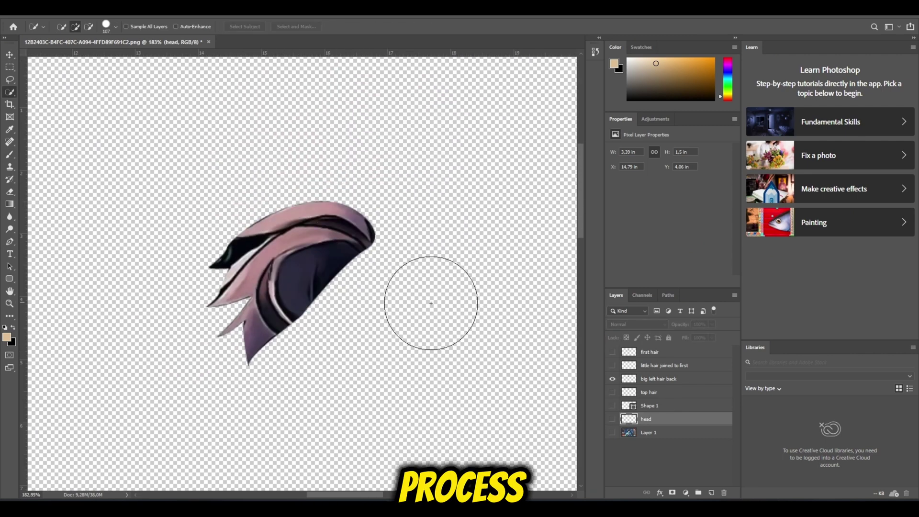
# Step: Select the "big left hair back" layer and brush sampled pink and purple hair tones over its dark inner area
pyautogui.click(659, 379)
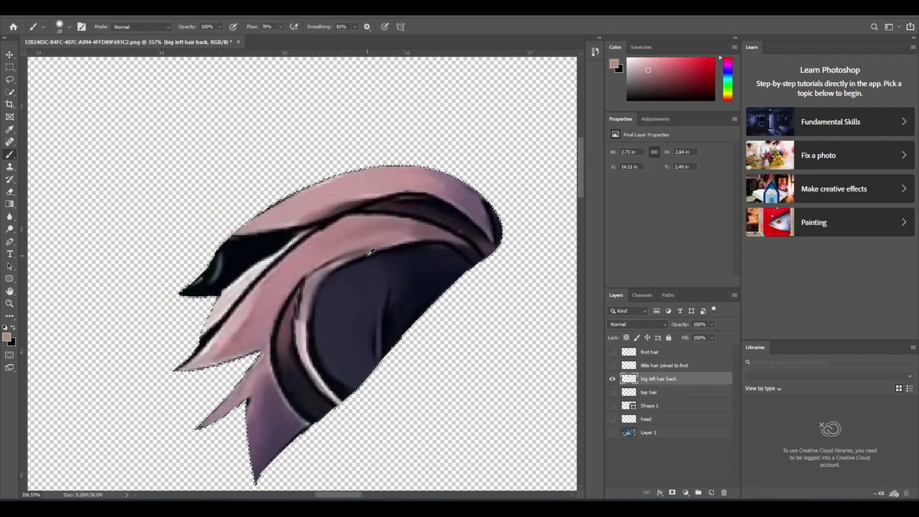
pyautogui.keyDown('alt'); pyautogui.click(370, 239); pyautogui.keyUp('alt')
pyautogui.moveTo(387, 251)
pyautogui.mouseDown()
pyautogui.moveTo(355, 256)
pyautogui.moveTo(307, 290)
pyautogui.moveTo(313, 337)
pyautogui.mouseUp()
pyautogui.keyDown('alt'); pyautogui.click(347, 244); pyautogui.keyUp('alt')
pyautogui.moveTo(371, 273)
pyautogui.mouseDown()
pyautogui.moveTo(312, 298)
pyautogui.moveTo(383, 254)
pyautogui.moveTo(455, 258)
pyautogui.mouseUp()
pyautogui.moveTo(455, 258); pyautogui.dragTo(359, 305)
pyautogui.keyDown('alt'); pyautogui.click(360, 268); pyautogui.keyUp('alt')
pyautogui.moveTo(366, 256)
pyautogui.mouseDown()
pyautogui.moveTo(394, 318)
pyautogui.moveTo(380, 311)
pyautogui.moveTo(342, 378)
pyautogui.moveTo(310, 386)
pyautogui.mouseUp()
pyautogui.keyDown('alt'); pyautogui.click(341, 306); pyautogui.keyUp('alt')
pyautogui.keyDown('alt'); pyautogui.click(304, 335); pyautogui.keyUp('alt')
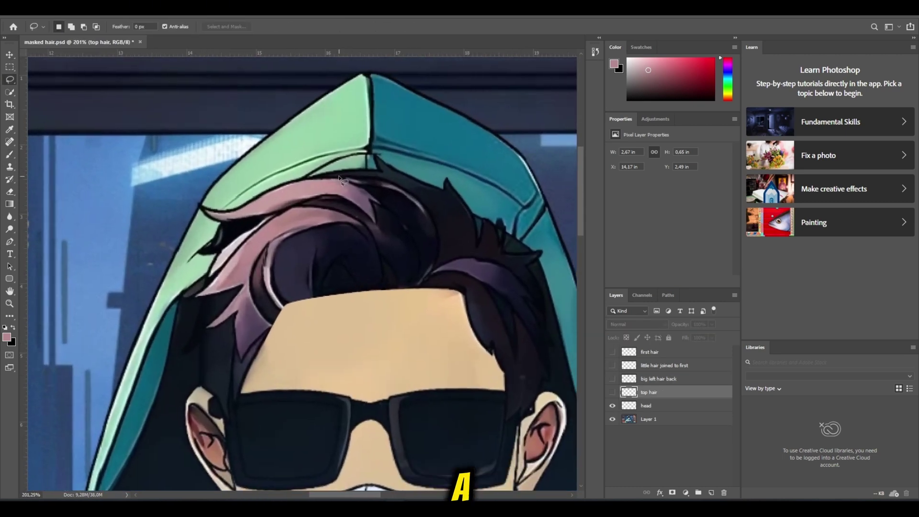
# Step: Add a new empty layer directly above Layer 1 and sample the hood's light green for the brush
pyautogui.scroll(2, 343, 181)
pyautogui.press('v')
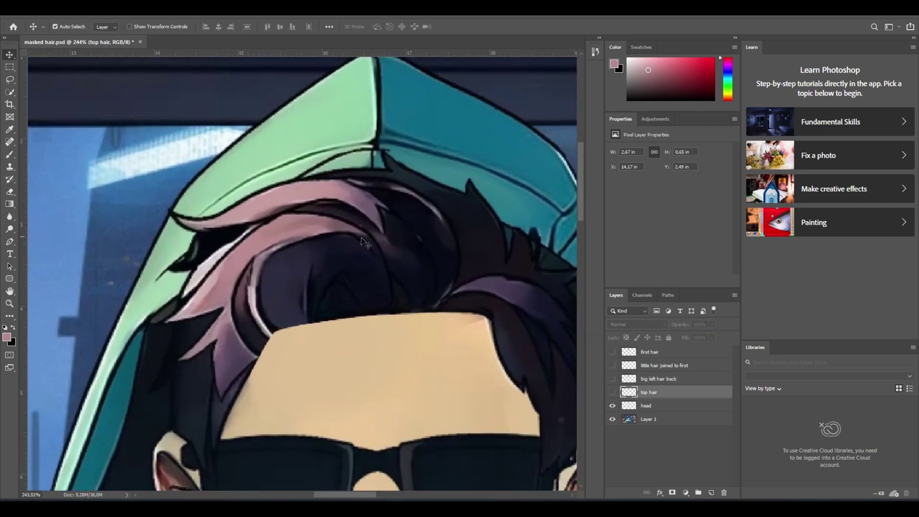
pyautogui.click(654, 420)
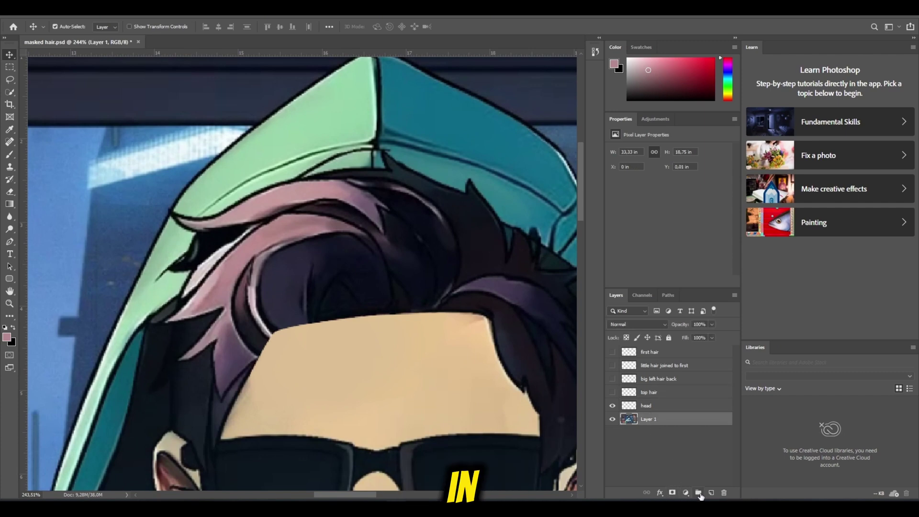
pyautogui.click(711, 492)
pyautogui.press('b')
pyautogui.keyDown('alt'); pyautogui.click(256, 158); pyautogui.keyUp('alt')
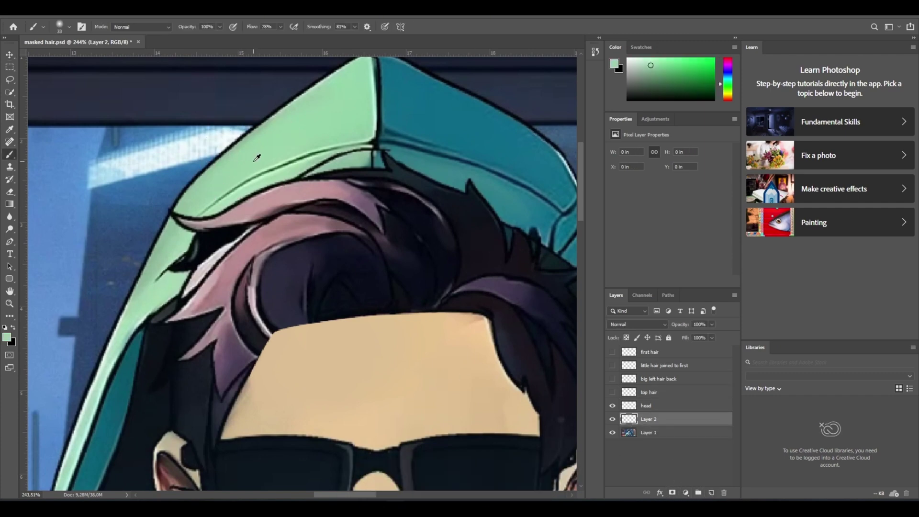
# Step: Paint sampled hood green over the pointed hair tip at the hood's edge, with flow at 100% and smoothing at 0%
pyautogui.scroll(3, 174, 223)
pyautogui.keyDown('alt'); pyautogui.click(200, 181); pyautogui.keyUp('alt')
pyautogui.keyDown('alt'); pyautogui.rightClick(190, 201); pyautogui.keyUp('alt')
pyautogui.moveTo(178, 210)
pyautogui.mouseDown()
pyautogui.moveTo(181, 191)
pyautogui.moveTo(188, 198)
pyautogui.mouseUp()
pyautogui.keyDown('alt'); pyautogui.rightClick(189, 198); pyautogui.keyUp('alt')
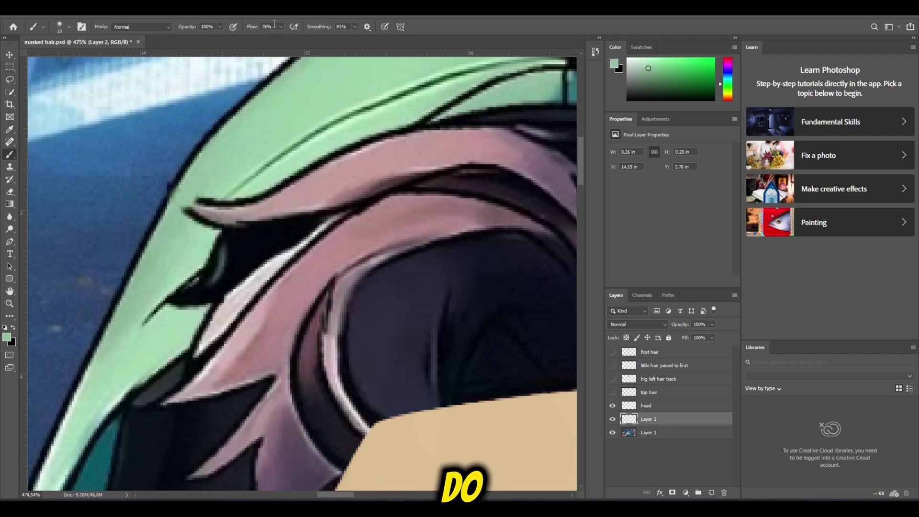
pyautogui.hotkey('shift', '0')
pyautogui.moveTo(209, 192)
pyautogui.mouseDown()
pyautogui.moveTo(194, 213)
pyautogui.moveTo(201, 228)
pyautogui.mouseUp()
pyautogui.keyDown('alt'); pyautogui.click(251, 189); pyautogui.keyUp('alt')
pyautogui.scroll(-2, 283, 216)
pyautogui.scroll(2, 257, 208)
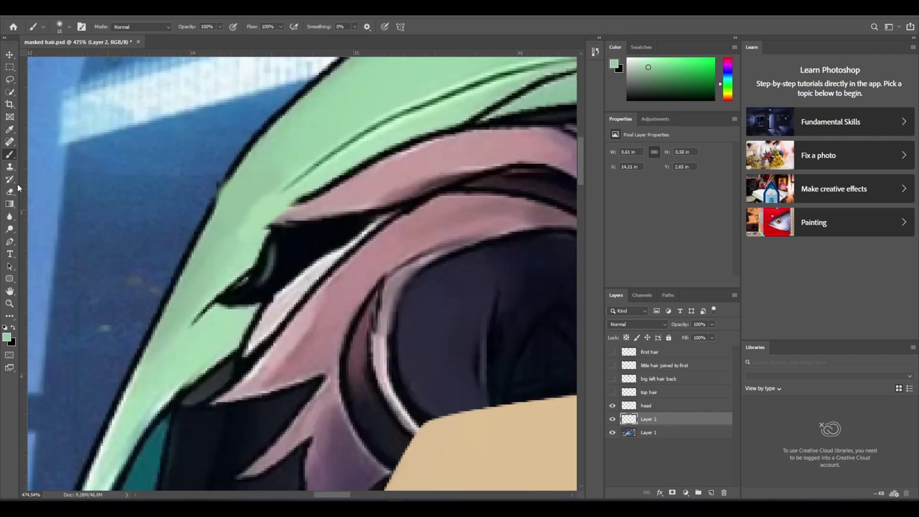
# Step: Soften the painted green patch near the hair tip using the Blur tool with an enlarged brush at 50% strength
pyautogui.click(10, 217)
pyautogui.press(']')
pyautogui.press(']')
pyautogui.press(']')
pyautogui.press(']')
pyautogui.press(']')
pyautogui.press(']')
pyautogui.moveTo(247, 208); pyautogui.dragTo(280, 217)
pyautogui.scroll(-2, 375, 201)
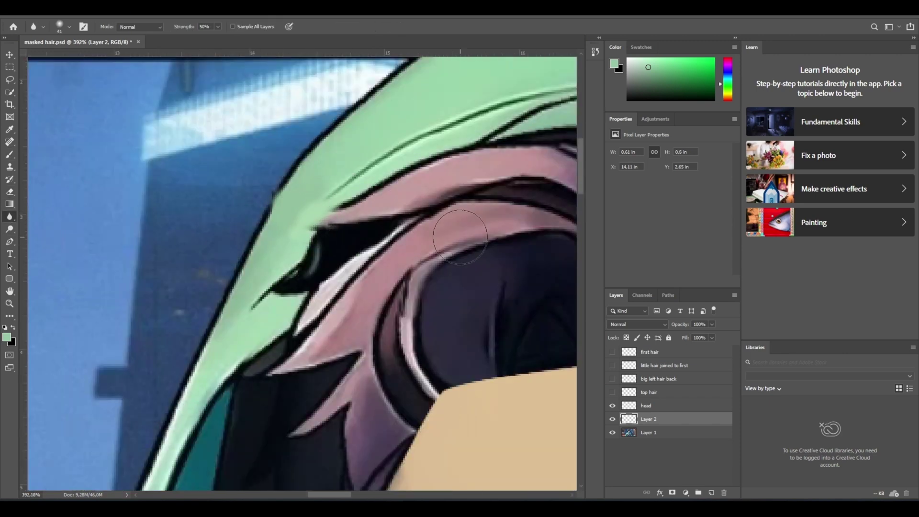
# Step: Brush a band of hood green and teal across the hair's upper edge, from the pale strands past the hood's centre seam
pyautogui.scroll(-5, 312, 211)
pyautogui.scroll(10, 338, 262)
pyautogui.press('b')
pyautogui.click(336, 253)
pyautogui.scroll(-6, 336, 253)
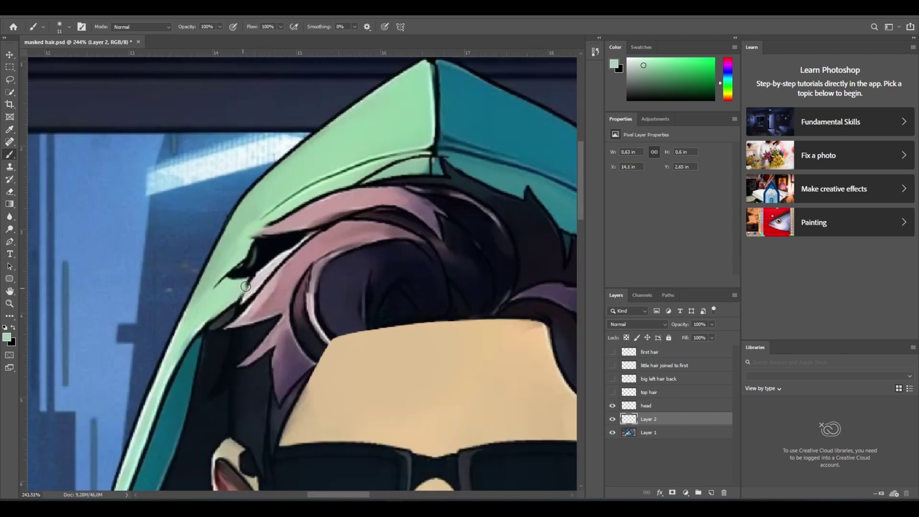
pyautogui.moveTo(246, 286); pyautogui.dragTo(452, 175)
pyautogui.scroll(-3, 446, 174)
pyautogui.scroll(3, 436, 174)
pyautogui.keyDown('alt'); pyautogui.click(436, 174); pyautogui.keyUp('alt')
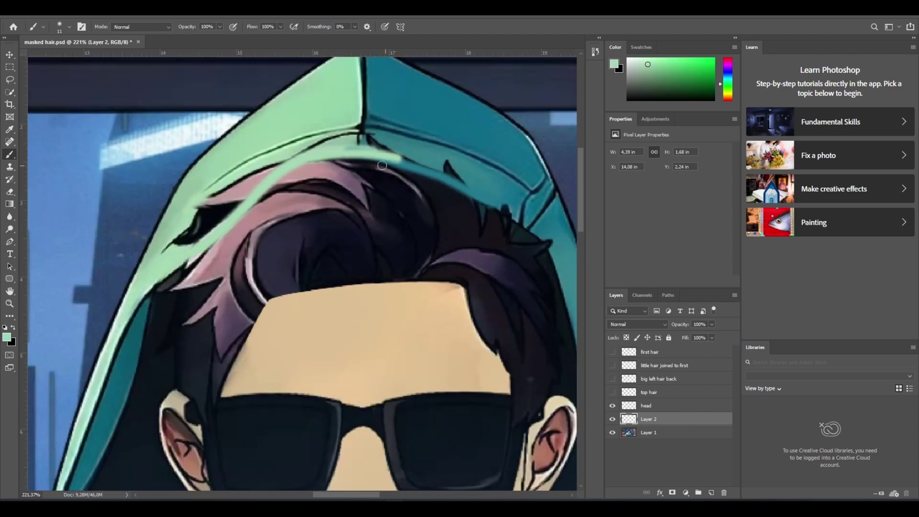
# Step: Cover the pink and black strands above the green band with light and shaded greens sampled from the hood
pyautogui.keyDown('alt'); pyautogui.click(349, 143); pyautogui.keyUp('alt')
pyautogui.scroll(4, 186, 231)
pyautogui.keyDown('alt'); pyautogui.click(177, 264); pyautogui.keyUp('alt')
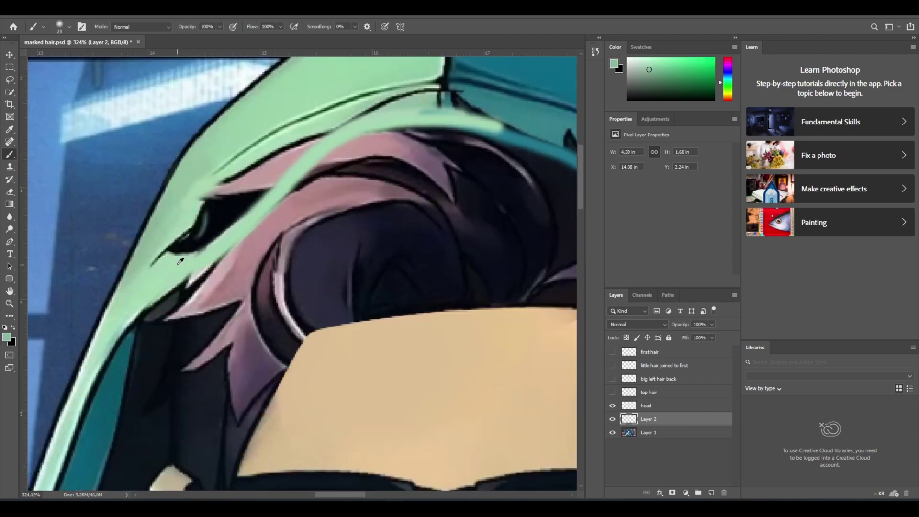
pyautogui.keyDown('alt'); pyautogui.click(283, 146); pyautogui.keyUp('alt')
pyautogui.moveTo(178, 247)
pyautogui.mouseDown()
pyautogui.moveTo(283, 146)
pyautogui.moveTo(194, 239)
pyautogui.mouseUp()
pyautogui.keyDown('alt'); pyautogui.rightClick(309, 134); pyautogui.keyUp('alt')
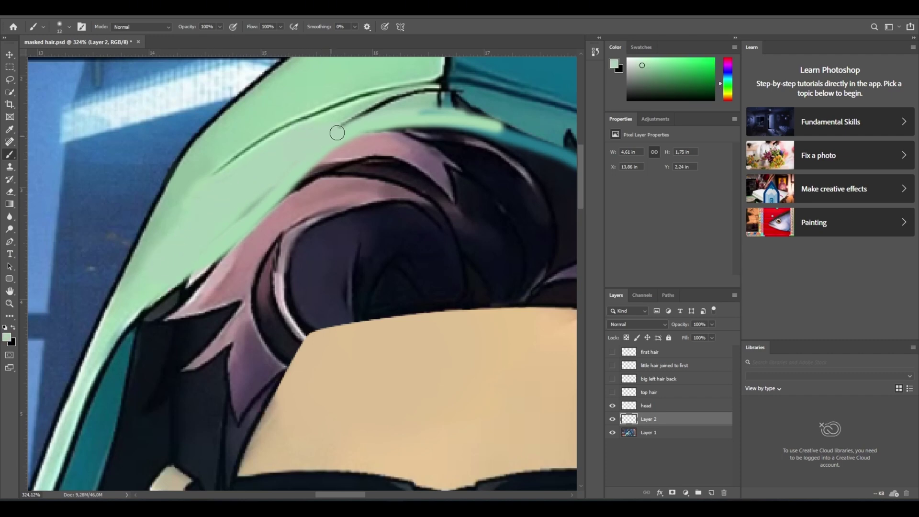
pyautogui.moveTo(335, 129); pyautogui.dragTo(297, 146)
pyautogui.scroll(2, 306, 139)
pyautogui.scroll(-9, 356, 136)
# Step: Draw a thin outline in sampled dark green along the painted green hood edge where it meets the hair
pyautogui.keyDown('alt'); pyautogui.rightClick(363, 153); pyautogui.keyUp('alt')
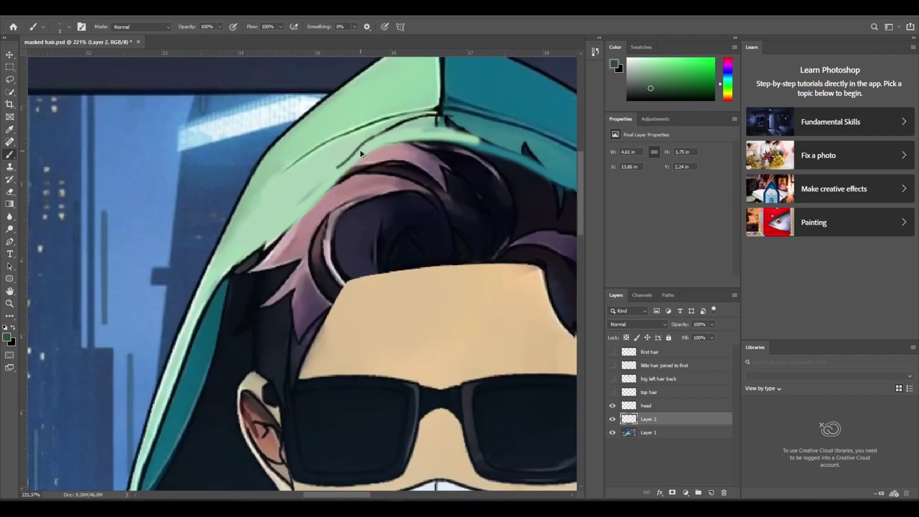
pyautogui.scroll(4, 307, 191)
pyautogui.keyDown('alt'); pyautogui.click(273, 206); pyautogui.keyUp('alt')
pyautogui.scroll(7, 230, 254)
pyautogui.keyDown('alt'); pyautogui.click(220, 268); pyautogui.keyUp('alt')
pyautogui.scroll(9, 224, 265)
pyautogui.keyDown('alt'); pyautogui.rightClick(227, 263); pyautogui.keyUp('alt')
pyautogui.scroll(-4, 248, 249)
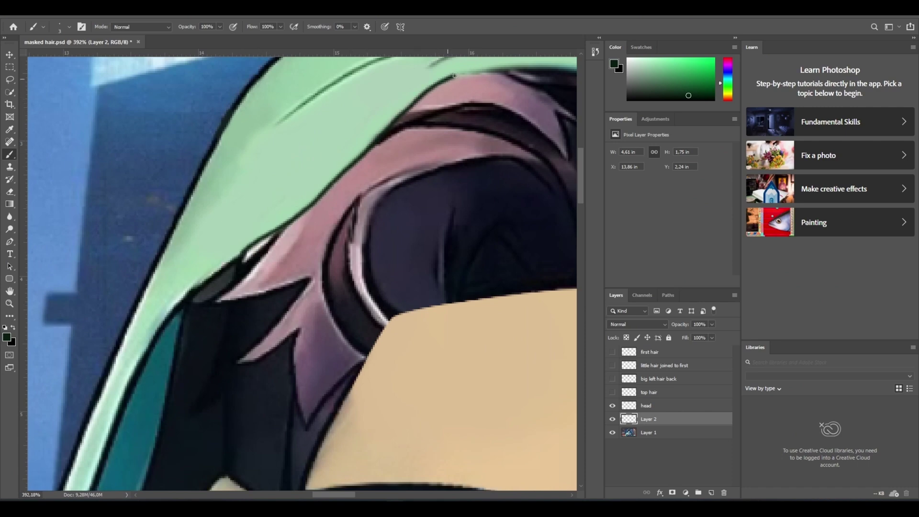
pyautogui.moveTo(490, 79); pyautogui.dragTo(313, 224)
pyautogui.scroll(-6, 469, 231)
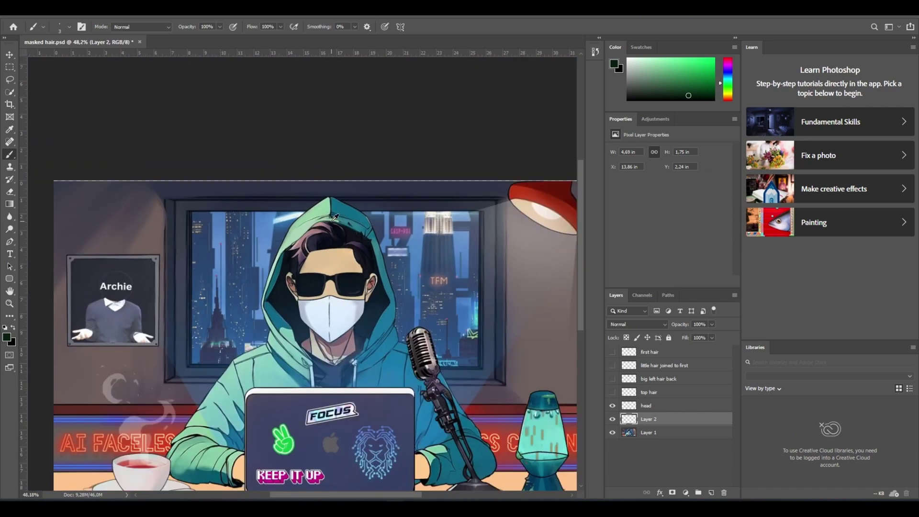
# Step: Extend the thin dark line work around the hood's centre seam and along its inner edge above the hair
pyautogui.scroll(3, 295, 132)
pyautogui.scroll(3, 295, 133)
pyautogui.keyDown('alt'); pyautogui.click(379, 174); pyautogui.keyUp('alt')
pyautogui.moveTo(380, 178); pyautogui.dragTo(341, 186)
pyautogui.moveTo(341, 186); pyautogui.dragTo(335, 283)
pyautogui.moveTo(380, 174); pyautogui.dragTo(381, 175)
pyautogui.scroll(1, 436, 188)
# Step: Fill the hood's inner lining around the seam with sampled green and teal, covering the leftover hair spikes
pyautogui.keyDown('alt'); pyautogui.click(369, 190); pyautogui.keyUp('alt')
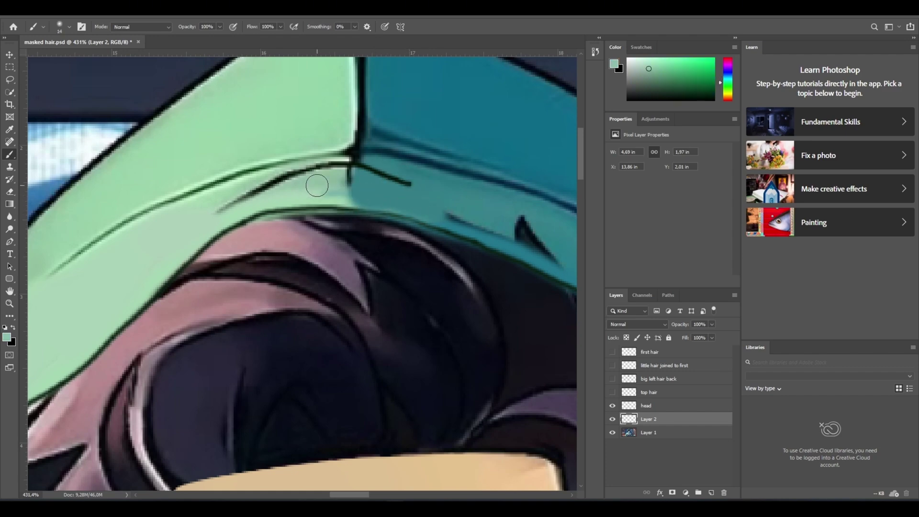
pyautogui.scroll(-3, 384, 213)
pyautogui.moveTo(344, 199); pyautogui.dragTo(299, 191)
pyautogui.moveTo(455, 254); pyautogui.dragTo(412, 246)
pyautogui.keyDown('alt'); pyautogui.click(407, 254); pyautogui.keyUp('alt')
pyautogui.moveTo(476, 316); pyautogui.dragTo(458, 291)
# Step: Lasso the hair region between hood and forehead and brush sampled dark navy over it on Layer 2
pyautogui.scroll(-15, 450, 281)
pyautogui.scroll(14, 352, 287)
pyautogui.keyDown('alt'); pyautogui.click(331, 265); pyautogui.keyUp('alt')
pyautogui.scroll(-5, 359, 195)
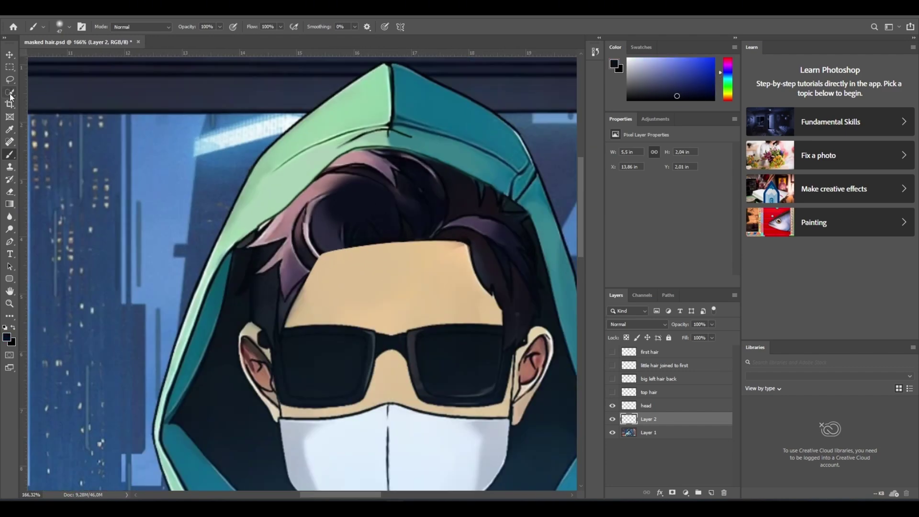
pyautogui.press('w')
pyautogui.hotkey('ctrl', 'd')
pyautogui.press('l')
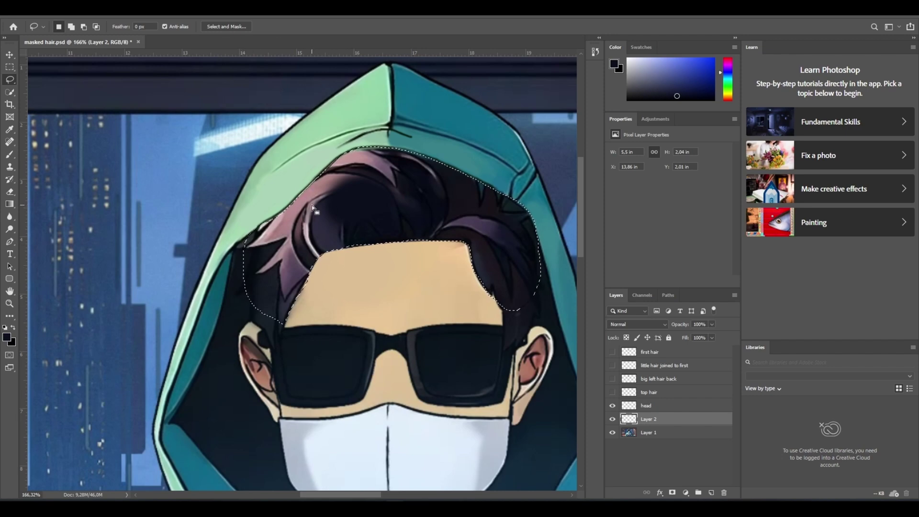
pyautogui.moveTo(257, 312); pyautogui.dragTo(283, 324)
pyautogui.press('b')
pyautogui.moveTo(277, 249)
pyautogui.mouseDown()
pyautogui.moveTo(363, 168)
pyautogui.moveTo(406, 222)
pyautogui.moveTo(294, 254)
pyautogui.moveTo(314, 220)
pyautogui.mouseUp()
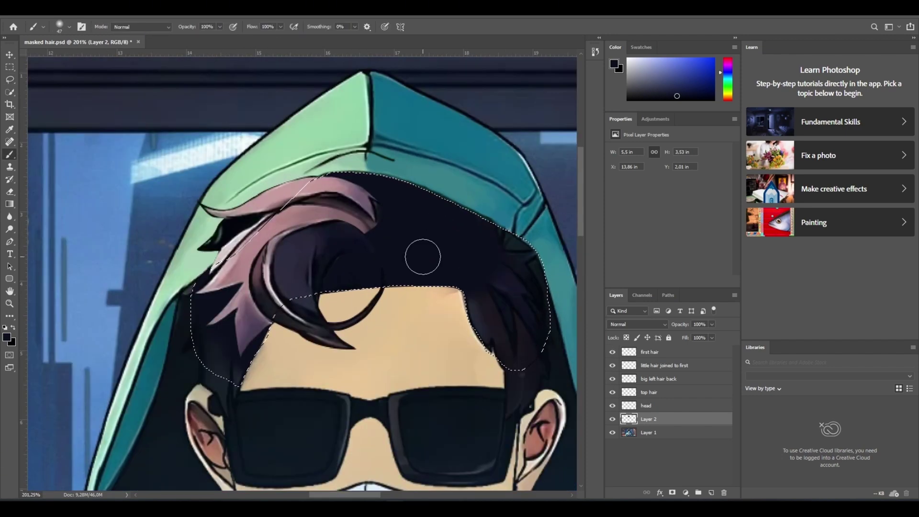
# Step: Add a layer mask to Layer 2 from the hair selection and paint white on it to reveal the painted hood and hair
pyautogui.press('x')
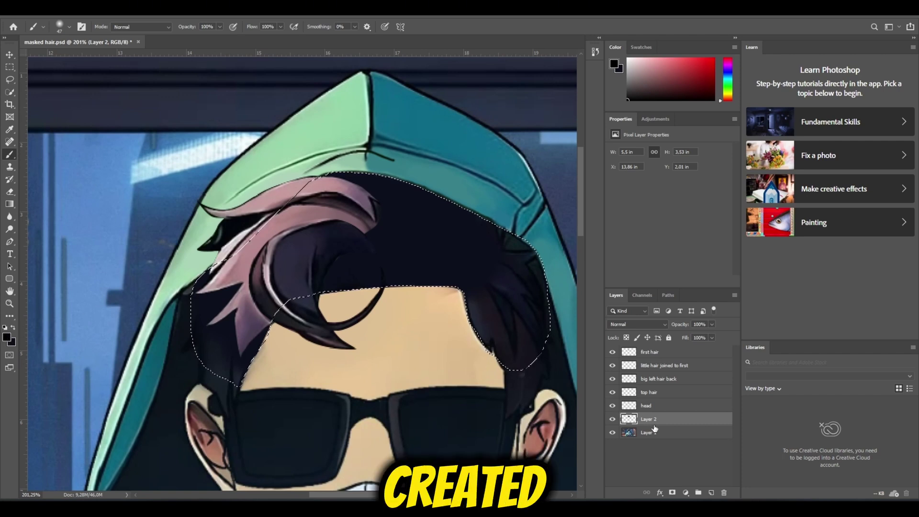
pyautogui.click(672, 492)
pyautogui.click(650, 451)
pyautogui.click(651, 419)
pyautogui.press('x')
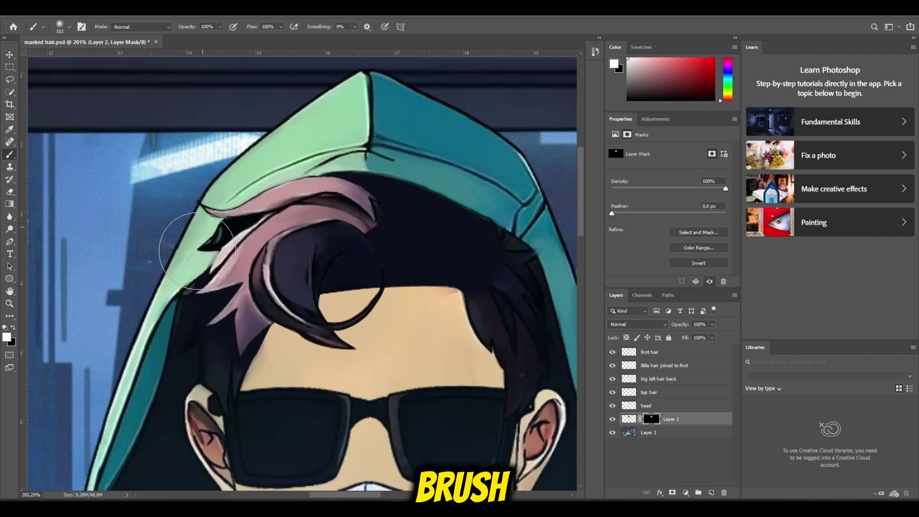
pyautogui.moveTo(188, 243)
pyautogui.mouseDown()
pyautogui.moveTo(550, 247)
pyautogui.moveTo(220, 223)
pyautogui.mouseUp()
pyautogui.moveTo(382, 262); pyautogui.dragTo(458, 258)
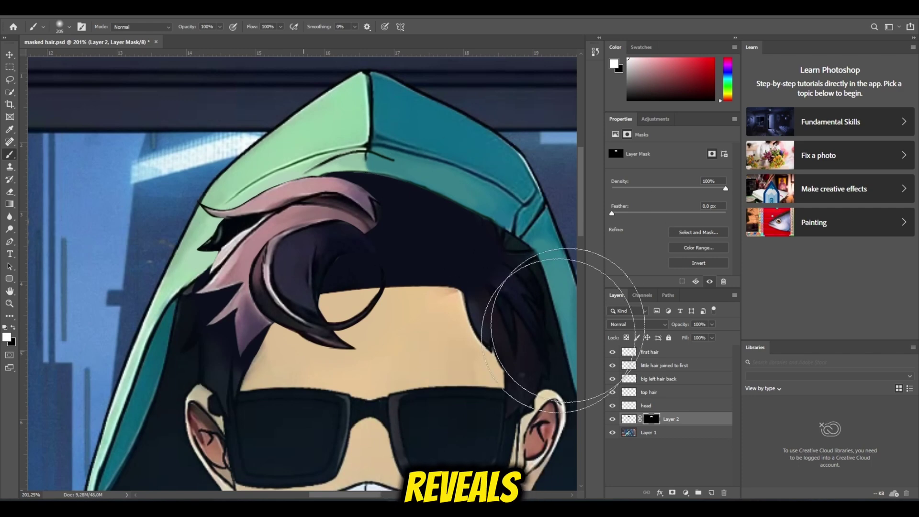
# Step: Paint black on Layer 2's mask with a smaller brush to bring back the original hair at the crown and far side
pyautogui.press('[')
pyautogui.press('[')
pyautogui.press('[')
pyautogui.press('[')
pyautogui.press('x')
pyautogui.moveTo(448, 276); pyautogui.dragTo(456, 242)
pyautogui.hotkey('ctrl', 'z')
pyautogui.moveTo(460, 287)
pyautogui.mouseDown()
pyautogui.moveTo(437, 252)
pyautogui.moveTo(483, 206)
pyautogui.moveTo(408, 167)
pyautogui.mouseUp()
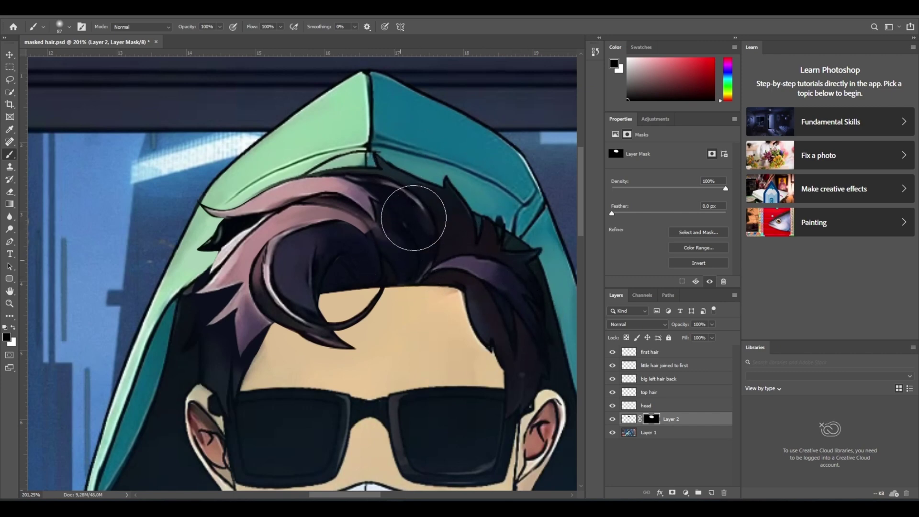
# Step: Toggle the visibility of the hair and head layers to check the masked paint underneath, leaving those five layers hidden
pyautogui.scroll(-3, 481, 312)
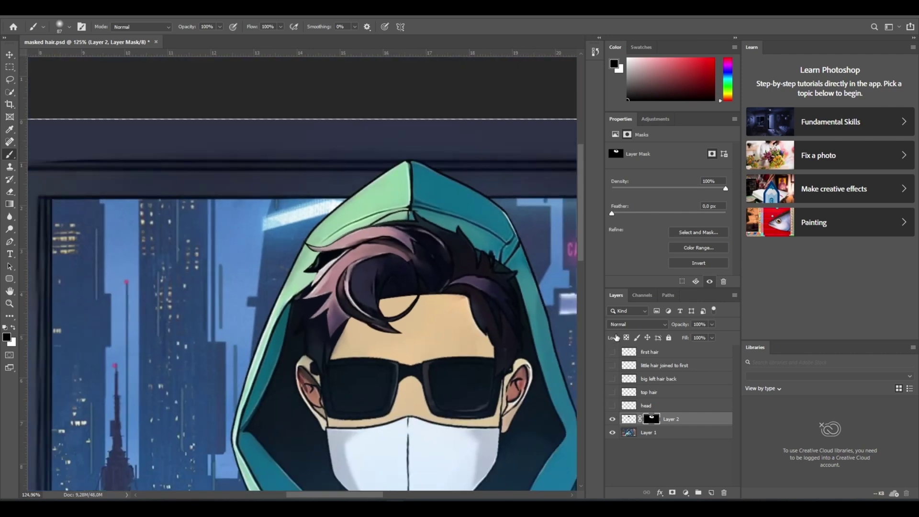
pyautogui.moveTo(615, 332); pyautogui.dragTo(611, 431)
pyautogui.scroll(-2, 403, 254)
pyautogui.scroll(6, 285, 283)
pyautogui.press('x')
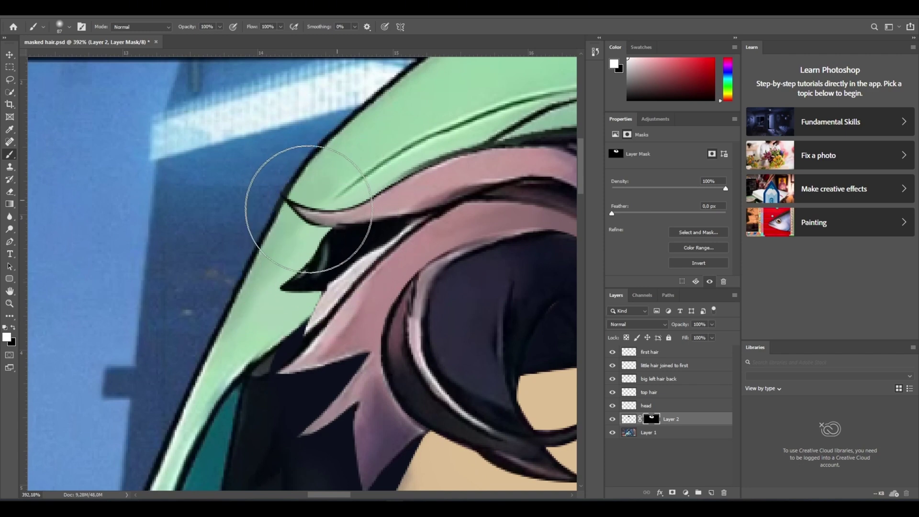
pyautogui.scroll(-1, 343, 216)
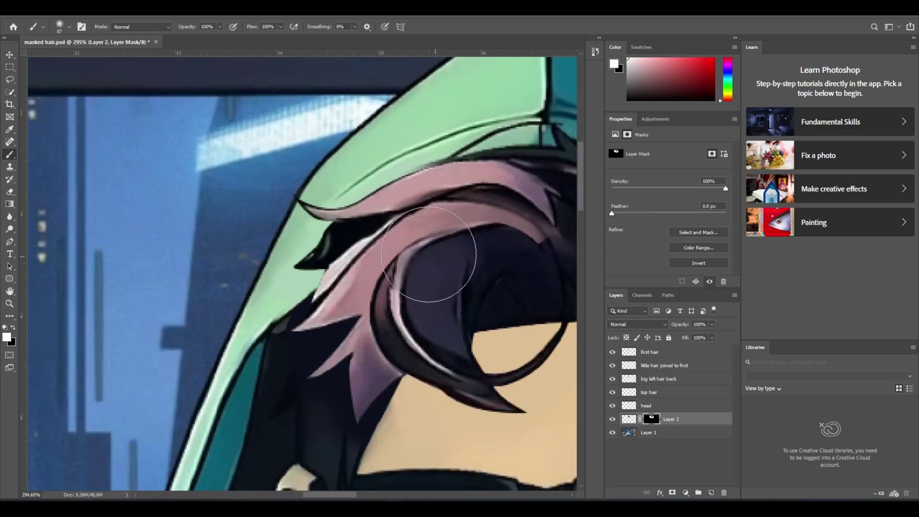
pyautogui.scroll(-5, 369, 239)
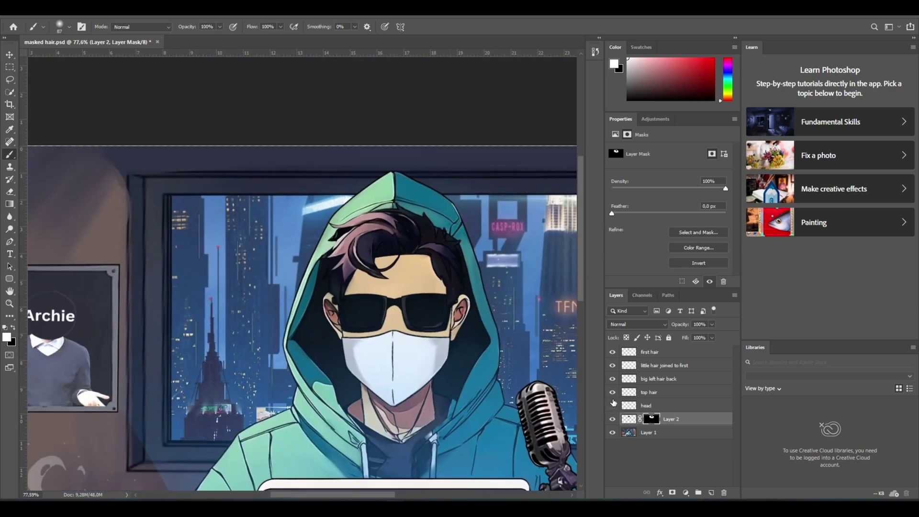
pyautogui.moveTo(611, 391); pyautogui.dragTo(611, 335)
pyautogui.scroll(-1, 395, 224)
pyautogui.scroll(4, 395, 224)
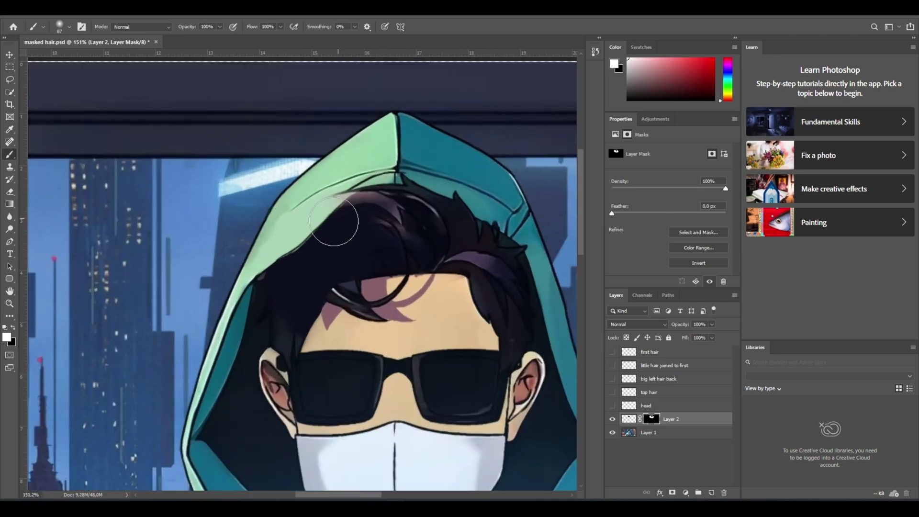
pyautogui.click(651, 434)
pyautogui.rightClick(664, 435)
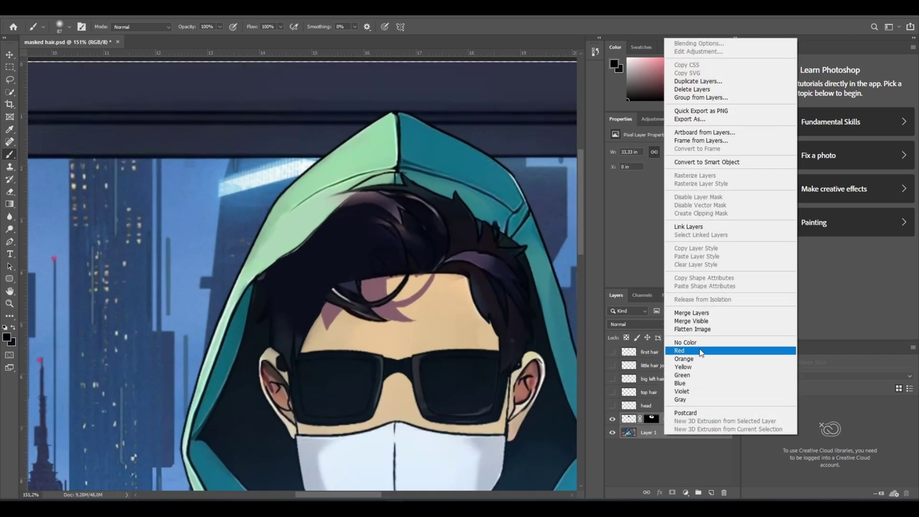
pyautogui.click(636, 451)
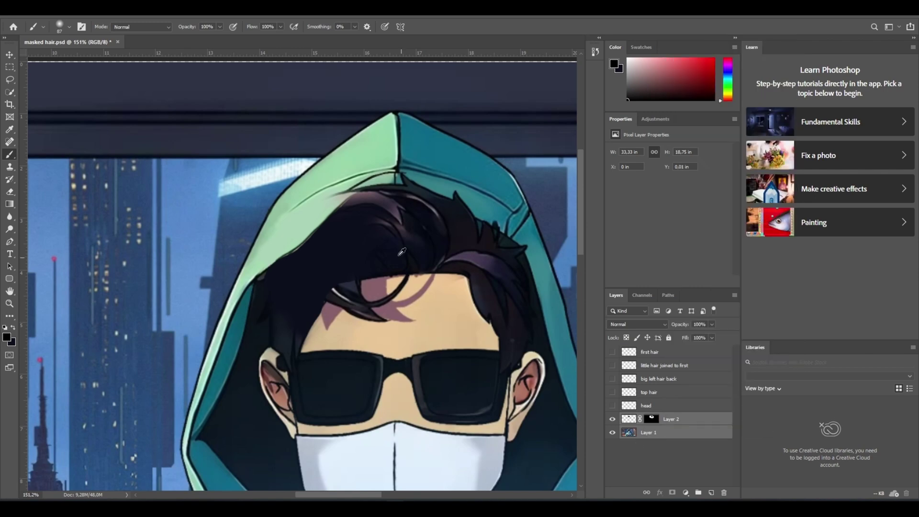
# Step: Deselect the layers and hide Layer 1 to examine the painted patch of Layer 2 on its own
pyautogui.scroll(-6, 384, 241)
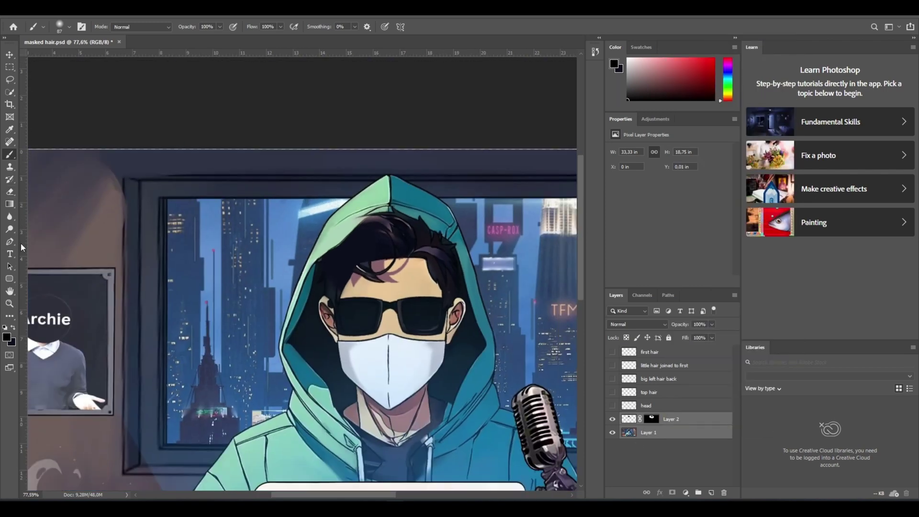
pyautogui.click(9, 242)
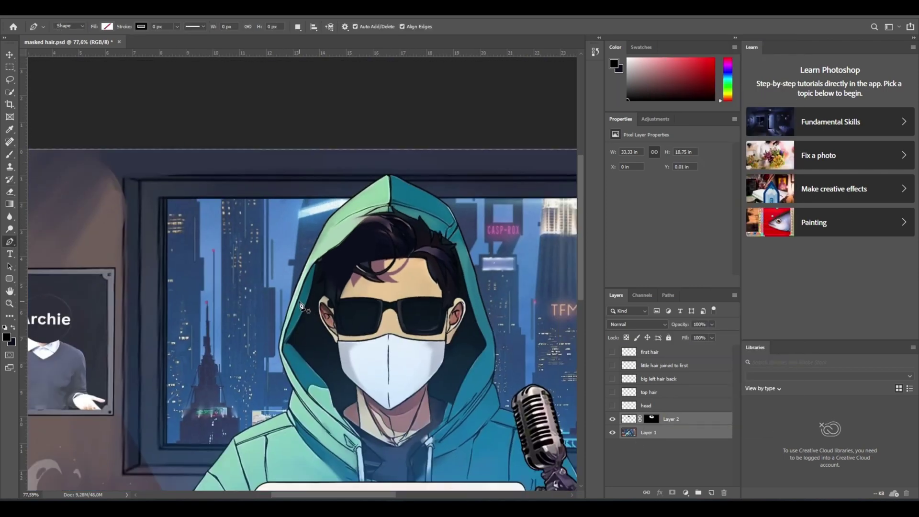
pyautogui.scroll(5, 301, 305)
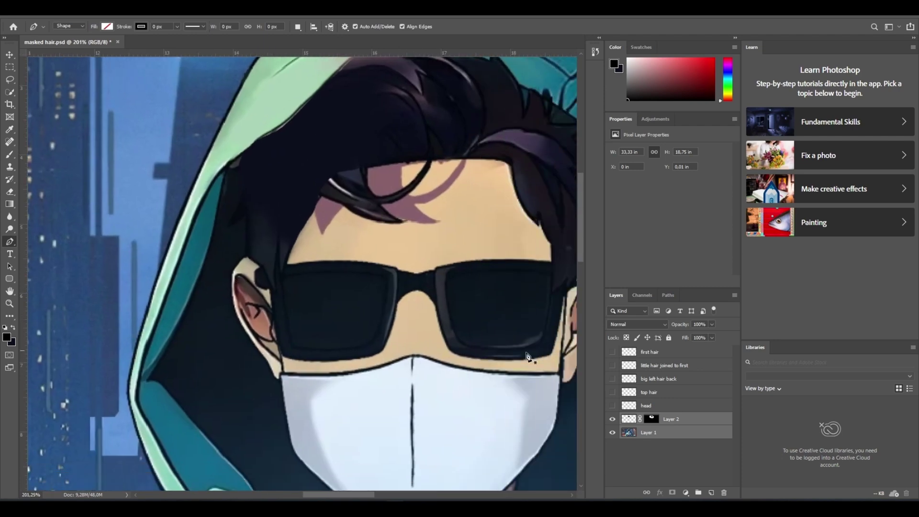
pyautogui.click(648, 455)
pyautogui.click(613, 420)
pyautogui.click(612, 419)
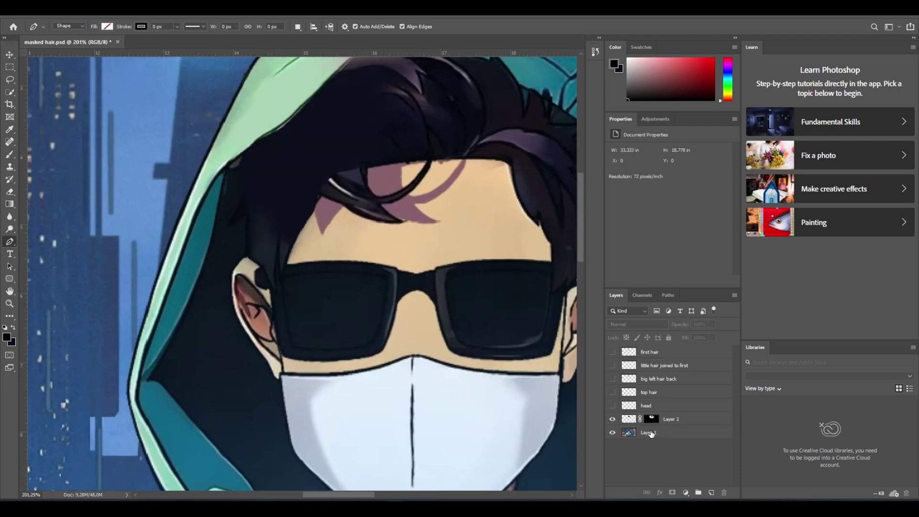
pyautogui.click(613, 433)
pyautogui.scroll(-2, 333, 262)
pyautogui.scroll(1, 324, 230)
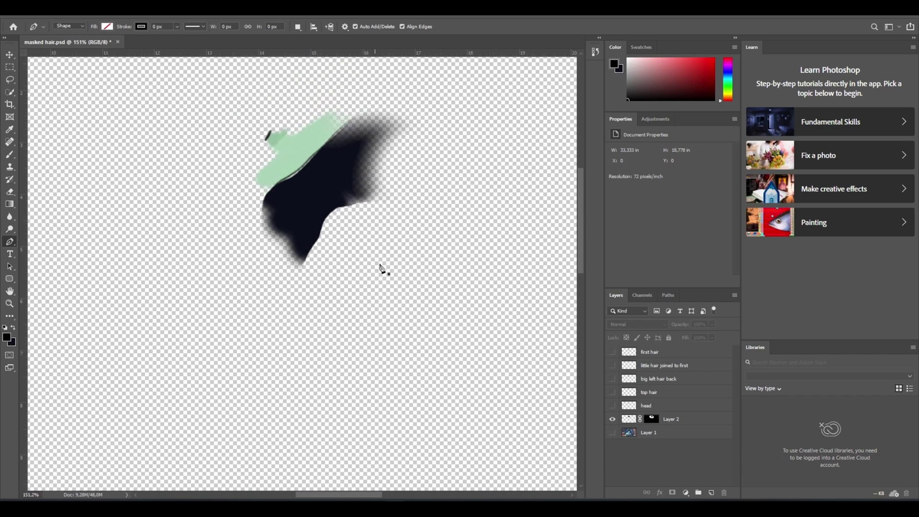
# Step: Toggle the visibility of Layer 2 and Layer 1 to compare the painted patch with the original artwork, leaving both shown
pyautogui.click(612, 419)
pyautogui.click(613, 420)
pyautogui.click(612, 433)
pyautogui.click(612, 432)
pyautogui.click(613, 432)
pyautogui.scroll(-2, 351, 181)
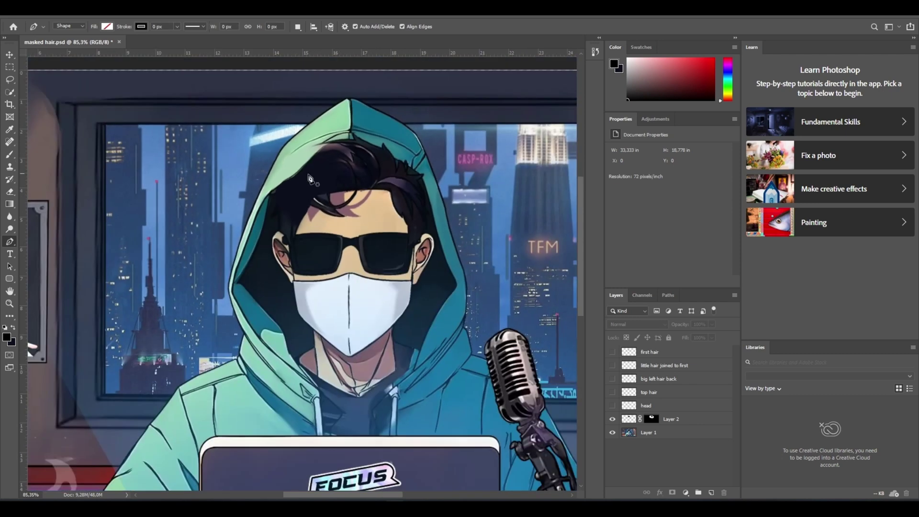
# Step: Rename Layer 2 as replace and delete Layer 1, leaving all the hair and head layers shown
pyautogui.doubleClick(682, 419)
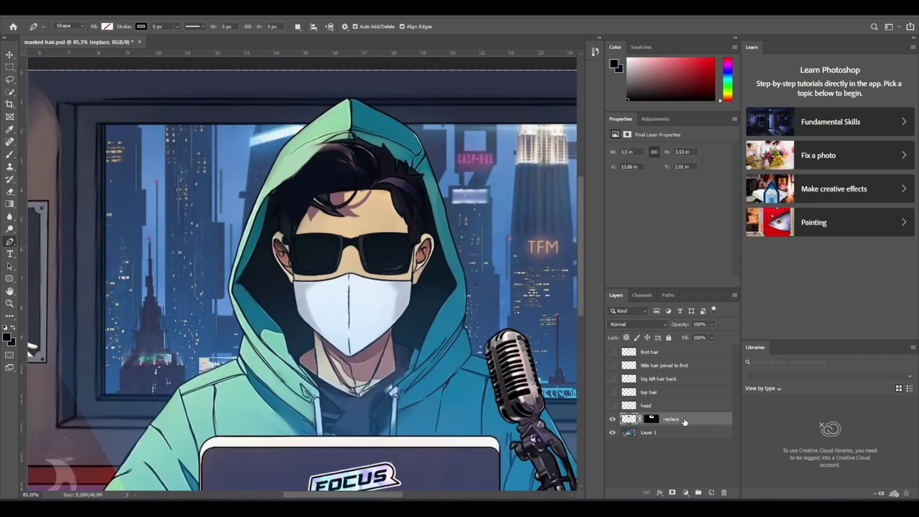
pyautogui.click(680, 432)
pyautogui.press('Delete')
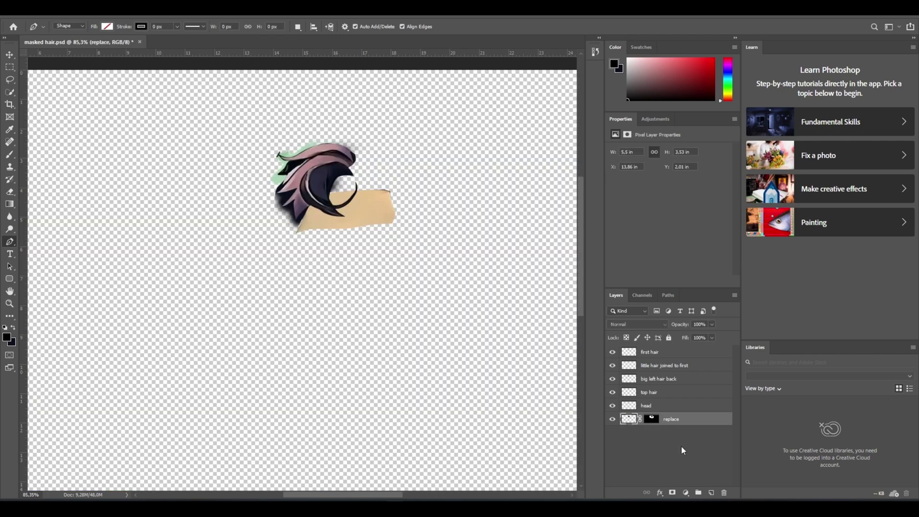
pyautogui.scroll(-9, 340, 206)
pyautogui.scroll(8, 274, 204)
pyautogui.press('v')
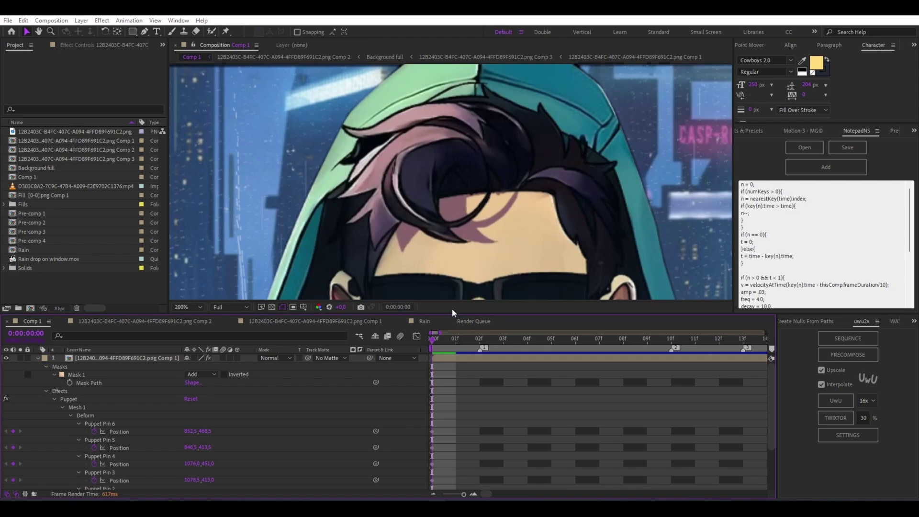
# Step: Import the masked hair Photoshop file into the project as a composition with its separate layers
pyautogui.hotkey('ctrl', 'i')
pyautogui.doubleClick(776, 239)
pyautogui.click(475, 314)
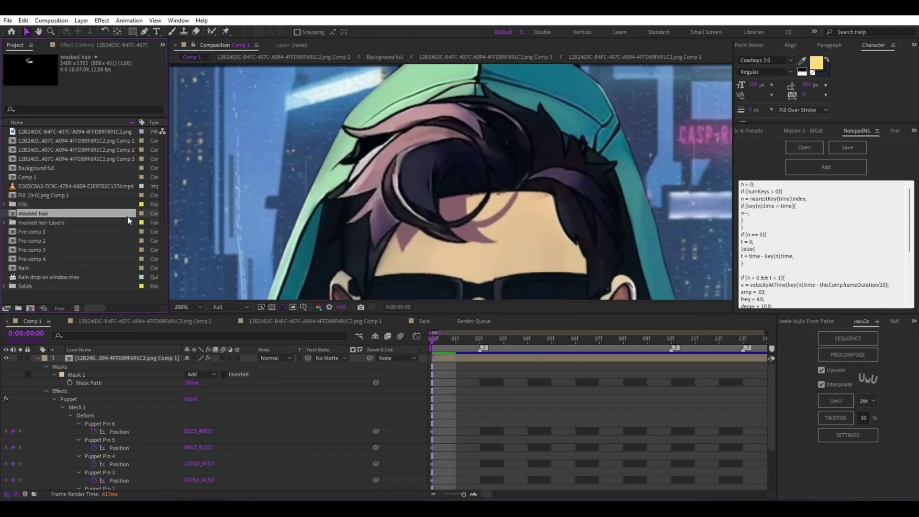
# Step: Add all six layers from the masked hair Layers folder to Comp 1, above the character layer
pyautogui.click(4, 223)
pyautogui.click(29, 231)
pyautogui.keyDown('shift'); pyautogui.click(60, 277); pyautogui.keyUp('shift')
pyautogui.moveTo(118, 348); pyautogui.dragTo(174, 358)
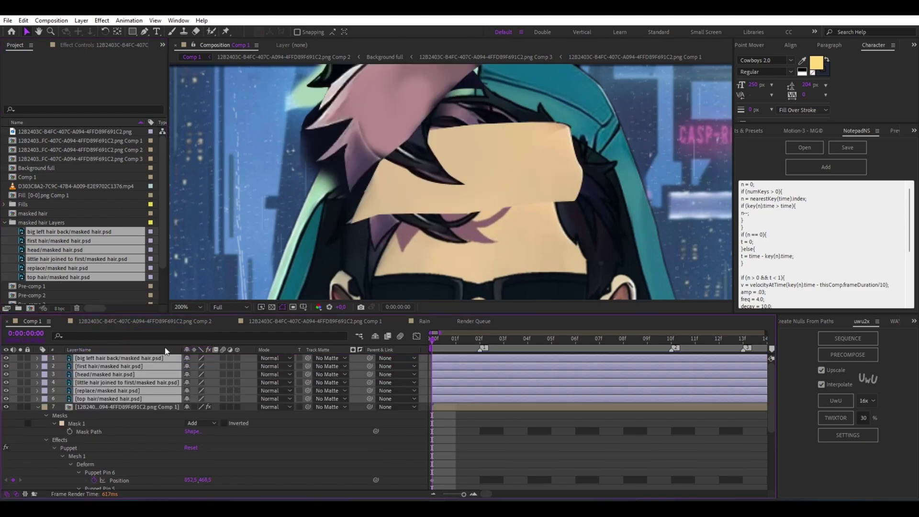
# Step: Set the scale of the six masked hair layers to 81%
pyautogui.press('s')
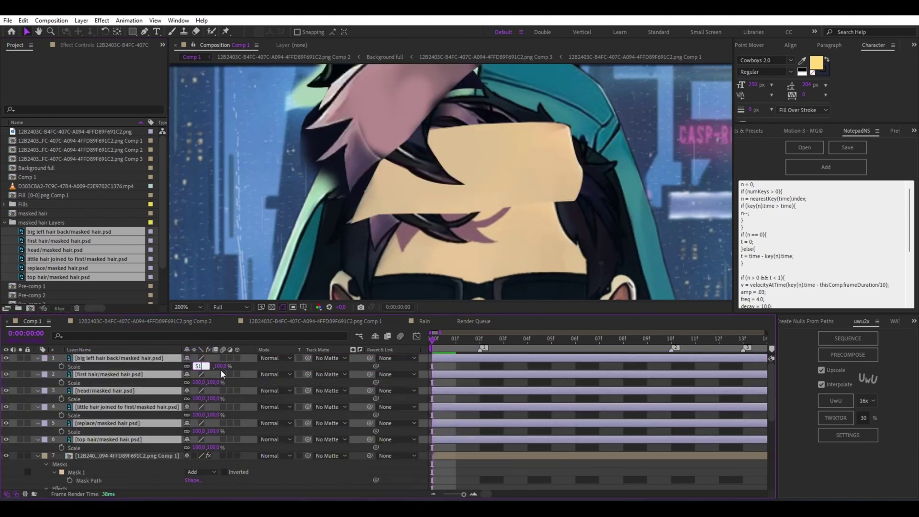
pyautogui.write('81')
pyautogui.press('Return')
# Step: Align the six layers over the character's head and stack them from first hair on top down to head and replace
pyautogui.scroll(-4, 433, 145)
pyautogui.moveTo(410, 156); pyautogui.dragTo(445, 179)
pyautogui.scroll(8, 445, 179)
pyautogui.press('v')
pyautogui.scroll(-2, 503, 208)
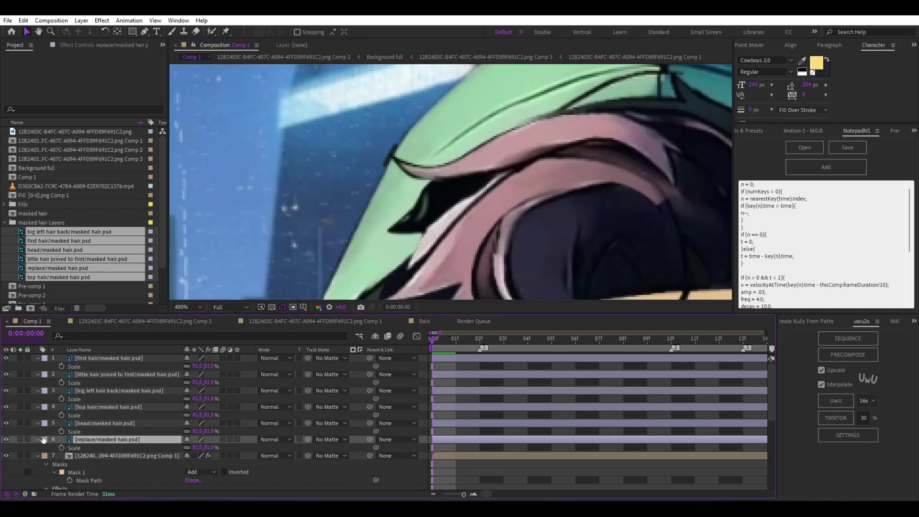
# Step: Solo the replace layer and draw a closed Pen mask around the stray smudge beside the green hood patch
pyautogui.click(20, 439)
pyautogui.scroll(2, 431, 167)
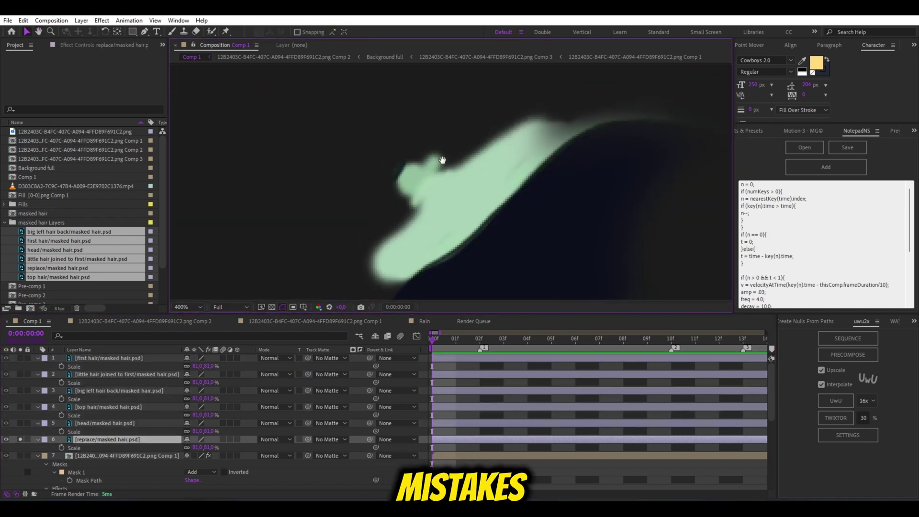
pyautogui.click(144, 31)
pyautogui.click(372, 126)
pyautogui.click(331, 192)
pyautogui.click(313, 201)
pyautogui.moveTo(241, 181); pyautogui.dragTo(230, 169)
pyautogui.moveTo(245, 134); pyautogui.dragTo(258, 122)
pyautogui.moveTo(303, 85); pyautogui.dragTo(330, 74)
pyautogui.click(372, 125)
# Step: Invert the replace layer's mask, set its feather to 2 pixels and turn off the layer's solo
pyautogui.press('m')
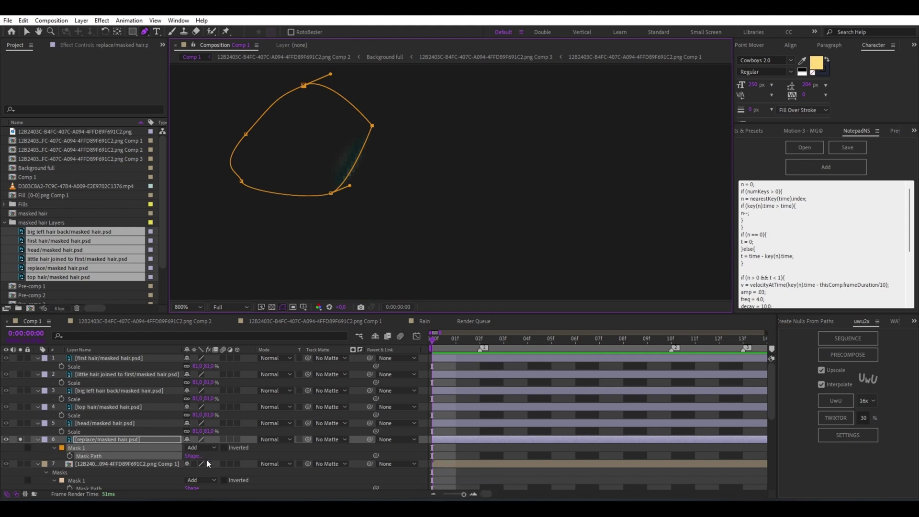
pyautogui.click(223, 449)
pyautogui.click(54, 448)
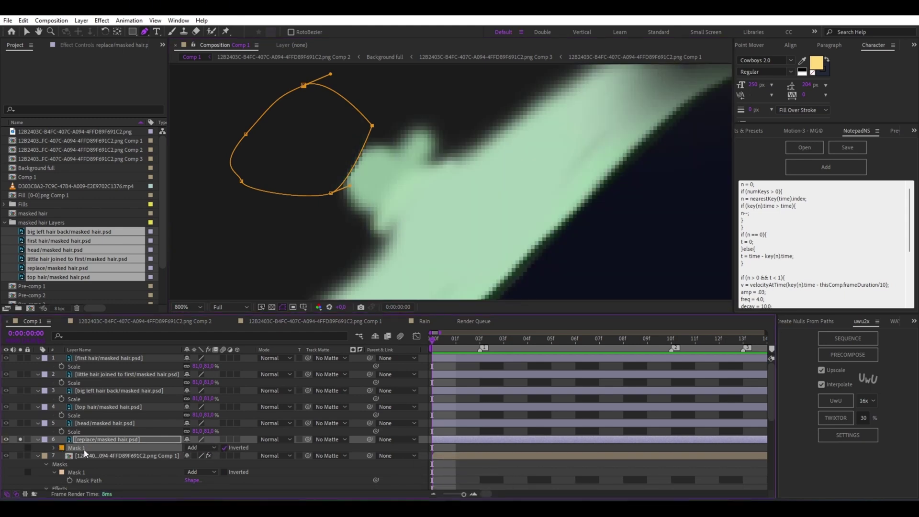
pyautogui.click(54, 448)
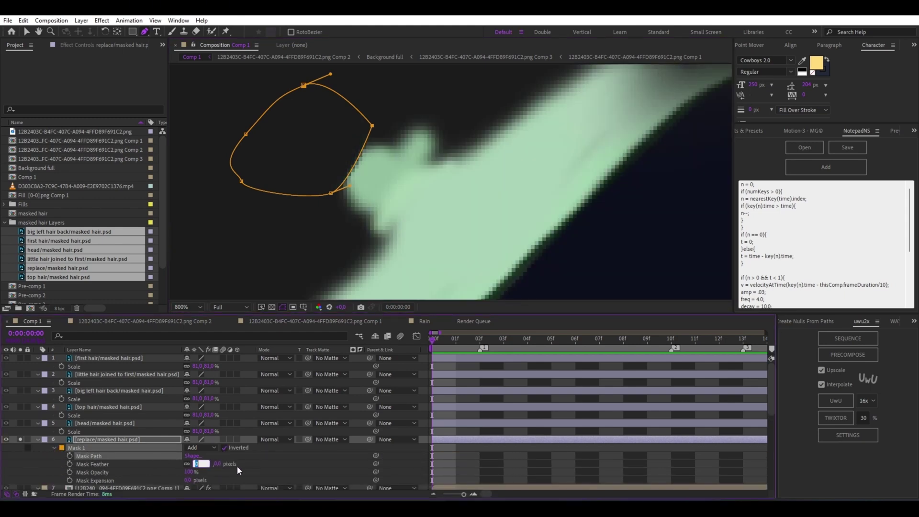
pyautogui.write('2')
pyautogui.press('Return')
pyautogui.click(21, 439)
pyautogui.scroll(-1, 427, 132)
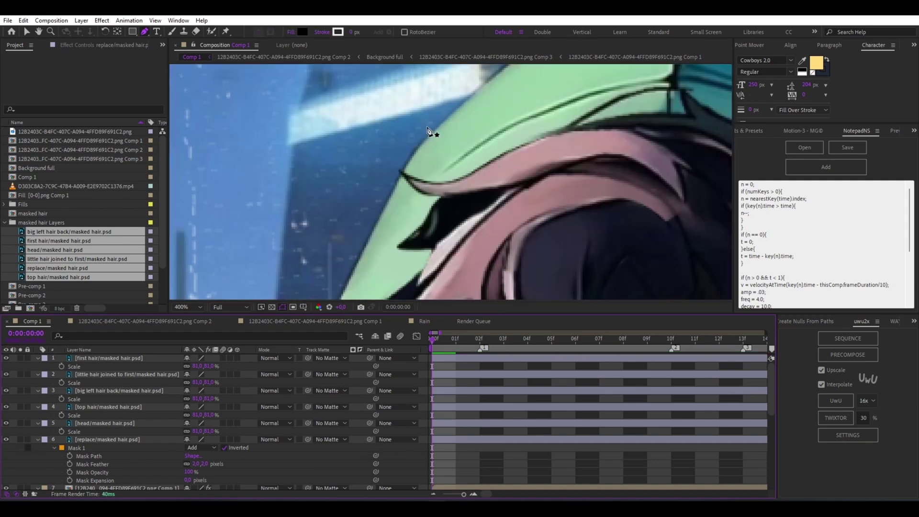
# Step: Switch the replace layer's mask mode to None and back to Add to compare the hood edge
pyautogui.click(193, 451)
pyautogui.click(207, 374)
pyautogui.click(205, 448)
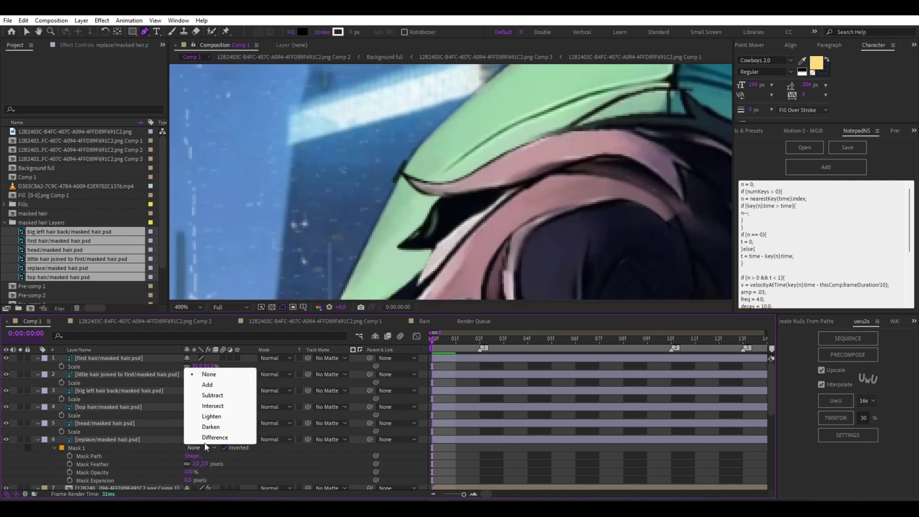
pyautogui.click(206, 385)
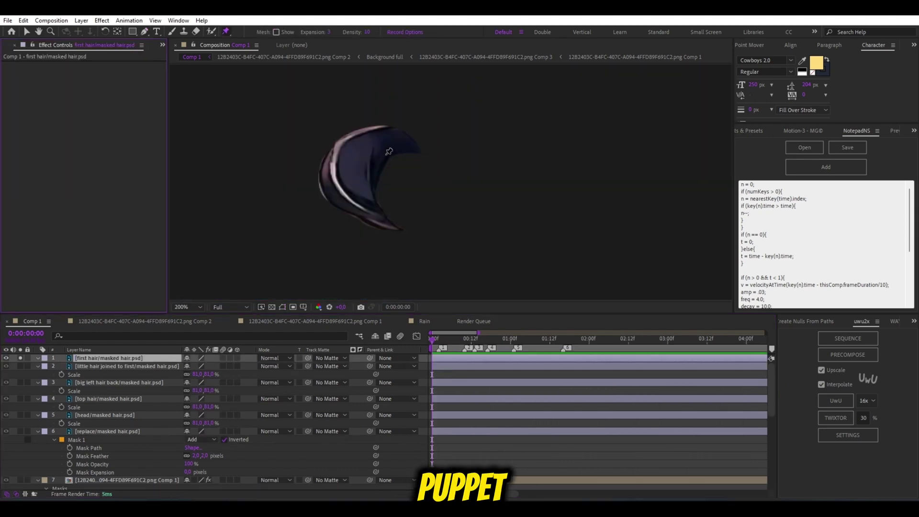
# Step: Place puppet pins at the root and tip of the first hair strand, test the bend and undo the test move
pyautogui.click(407, 143)
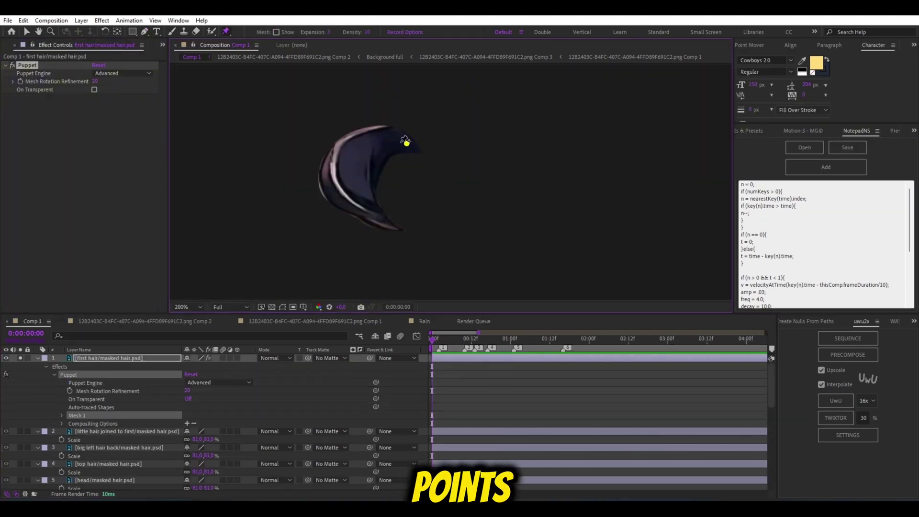
pyautogui.click(376, 219)
pyautogui.moveTo(375, 220)
pyautogui.mouseDown()
pyautogui.moveTo(351, 217)
pyautogui.moveTo(361, 219)
pyautogui.mouseUp()
pyautogui.hotkey('ctrl', 'z')
# Step: Add the expression wiggle(3,50) to the position of the first hair's Puppet Pin 2 and preview the motion
pyautogui.press('u')
pyautogui.keyDown('alt'); pyautogui.click(94, 399); pyautogui.keyUp('alt')
pyautogui.write('wiggle')
pyautogui.press('Return')
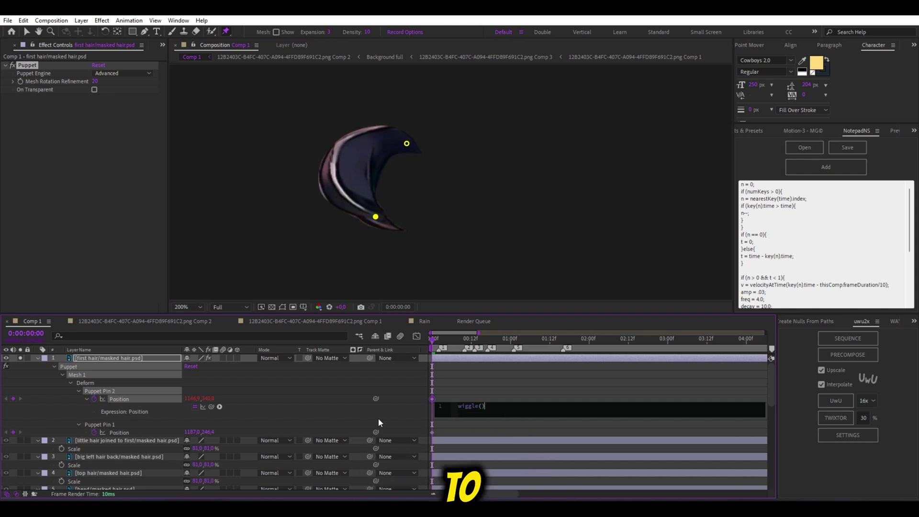
pyautogui.write('3')
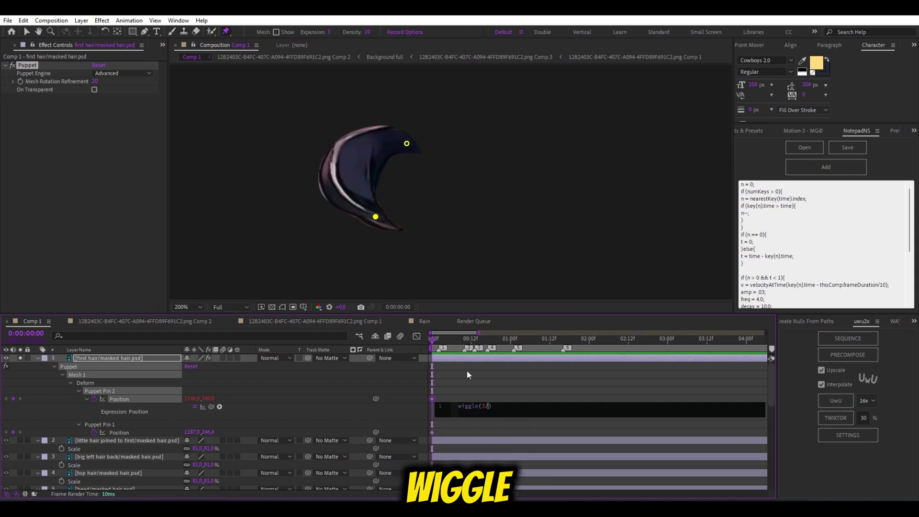
pyautogui.write(',50')
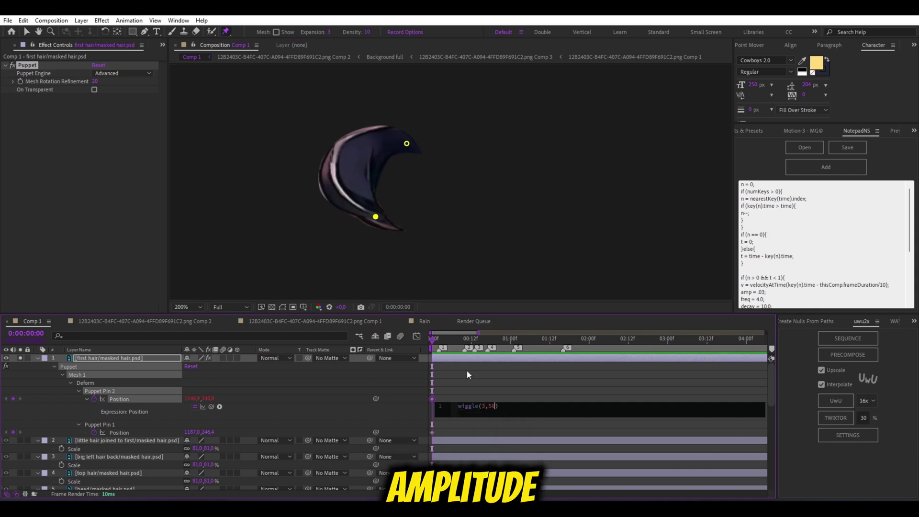
pyautogui.click(469, 369)
pyautogui.press('space')
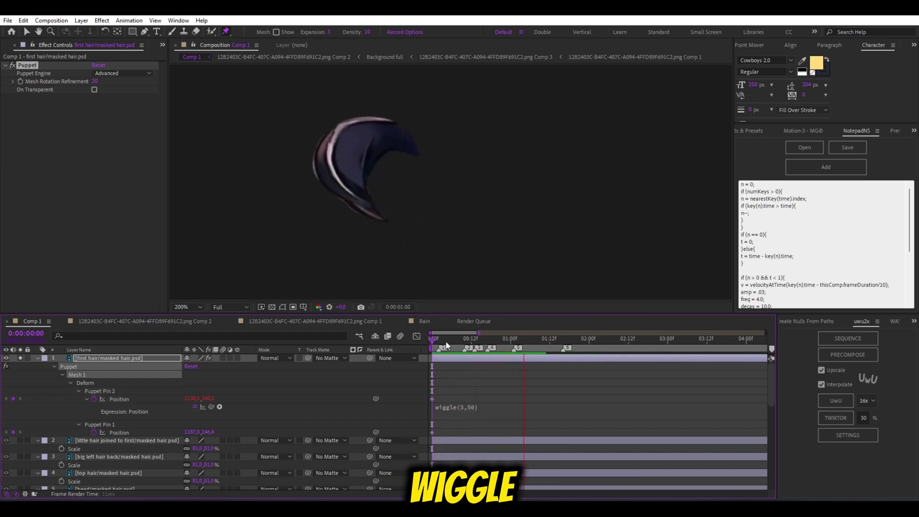
pyautogui.press('space')
# Step: Change the wiggle frequency of the first hair's Puppet Pin 2 to 1, giving wiggle(1,50)
pyautogui.click(471, 409)
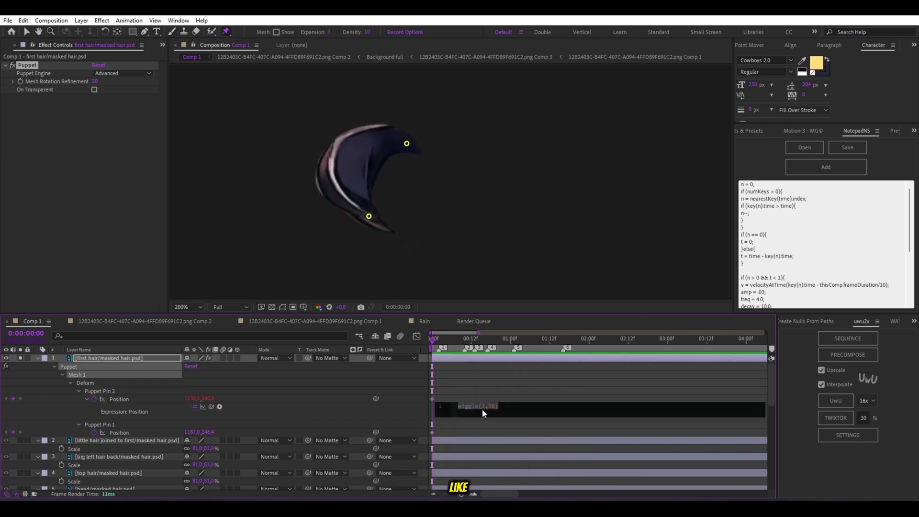
pyautogui.click(485, 407)
pyautogui.press('BackSpace')
pyautogui.write('1')
pyautogui.click(495, 377)
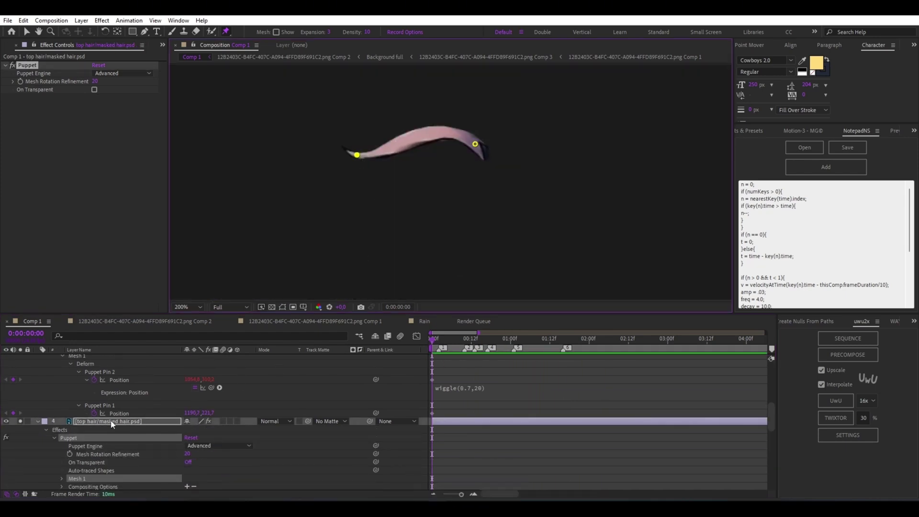
# Step: Add the expression wiggle(1,40) to the position of the top hair's Puppet Pin 2
pyautogui.scroll(-2, 111, 421)
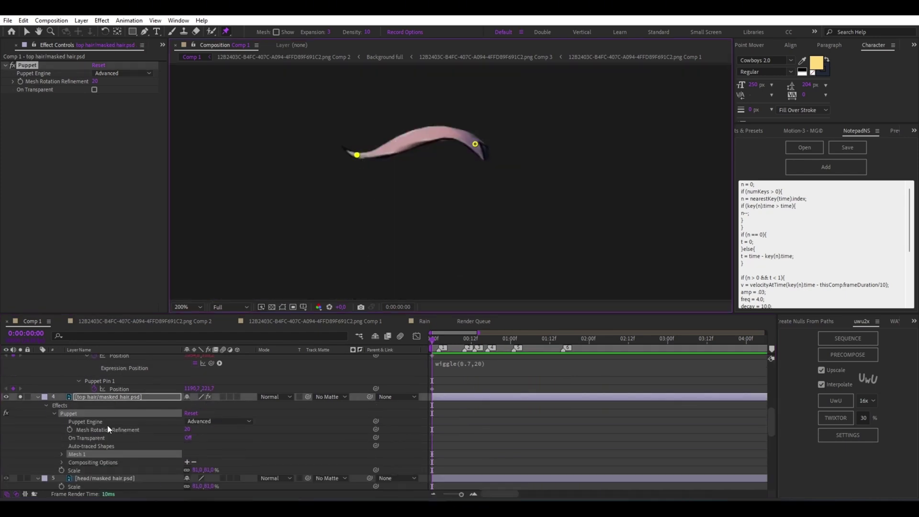
pyautogui.press('u')
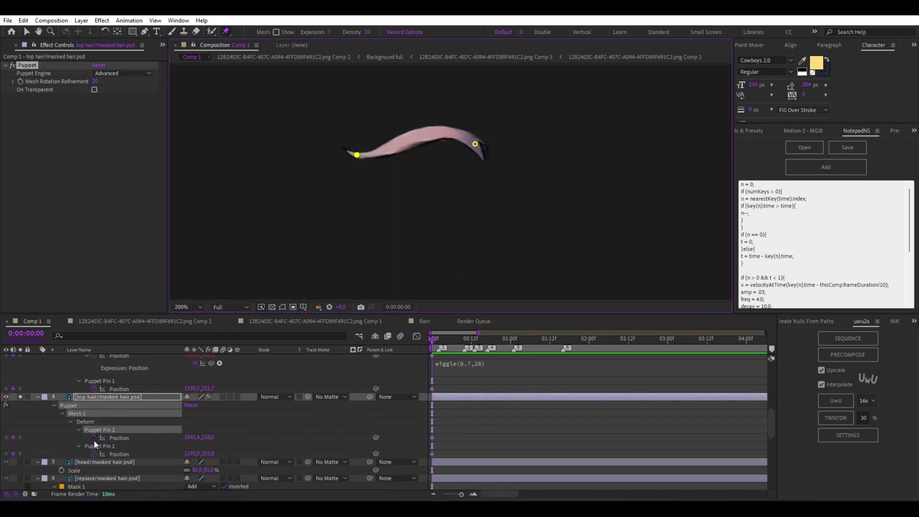
pyautogui.keyDown('alt'); pyautogui.click(95, 438); pyautogui.keyUp('alt')
pyautogui.write('wiggle')
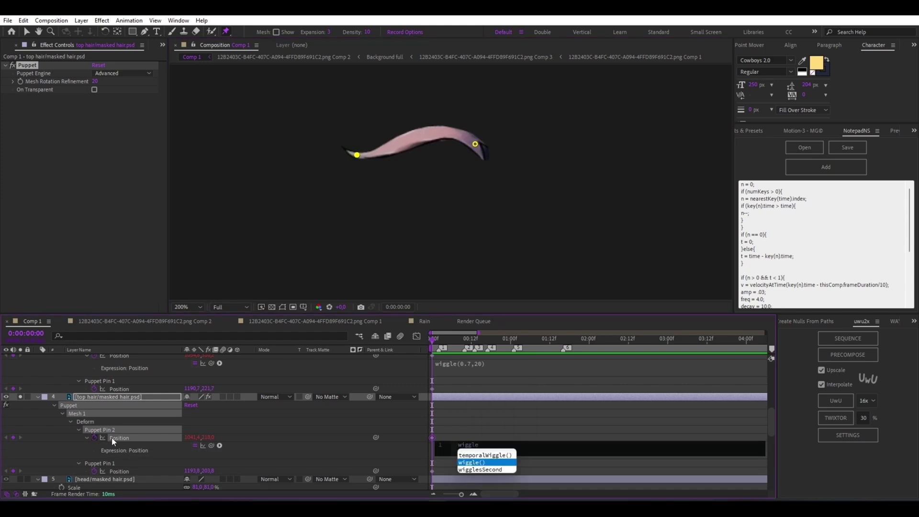
pyautogui.press('Return')
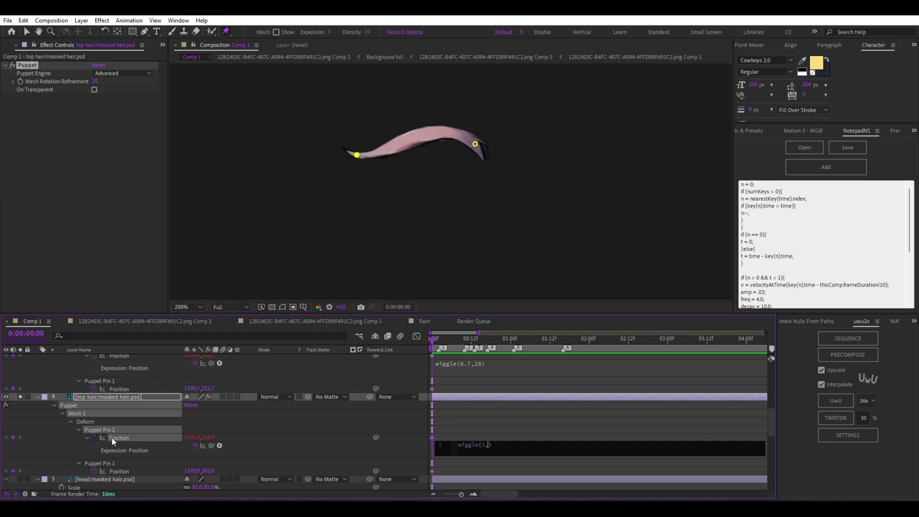
pyautogui.write('1,40')
pyautogui.click(484, 403)
# Step: Turn off the top hair layer's solo, preview the hair animation on the full character and return to the first frame
pyautogui.click(20, 397)
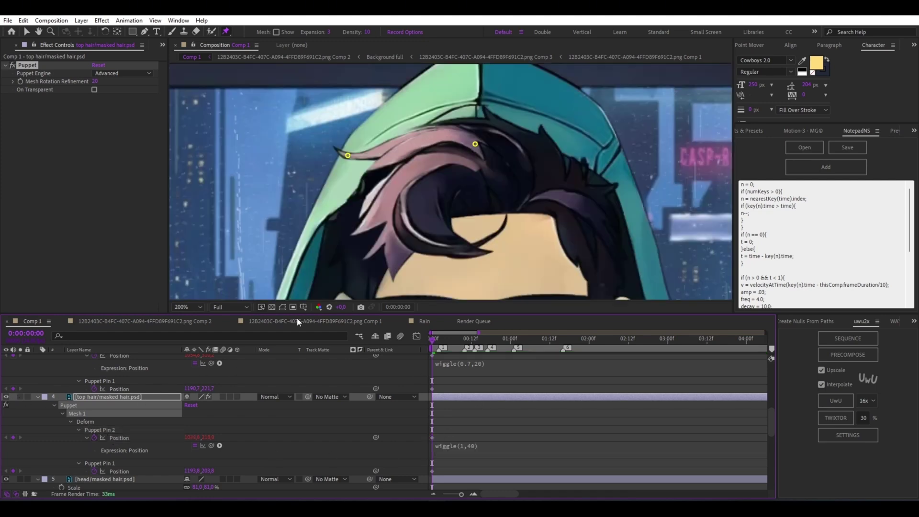
pyautogui.press('space')
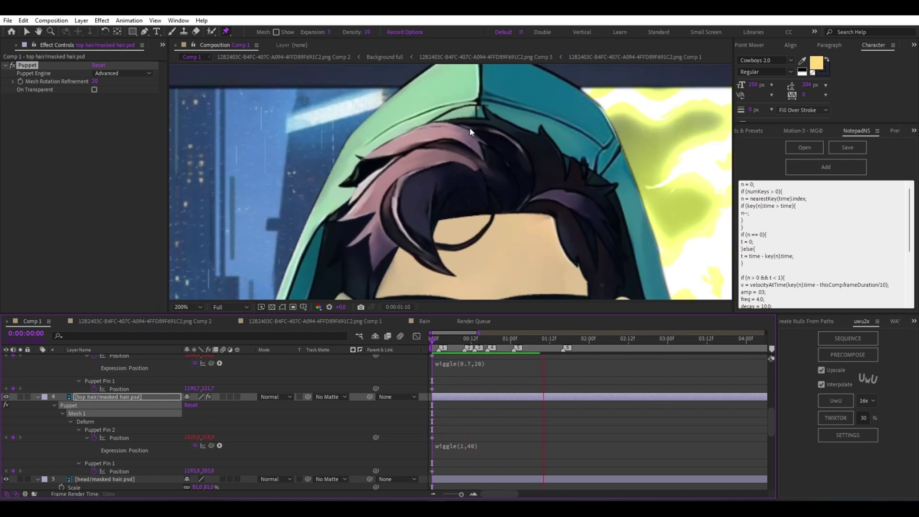
pyautogui.scroll(-1, 471, 135)
pyautogui.scroll(-1, 476, 145)
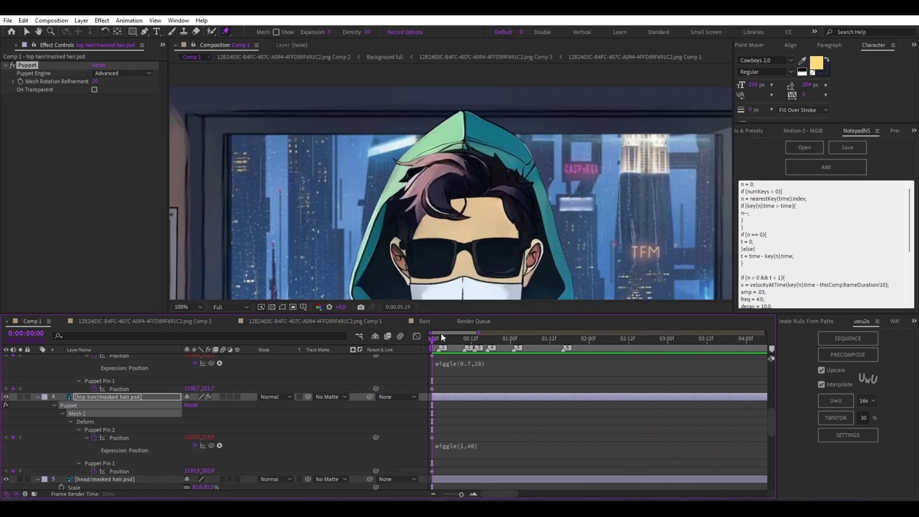
pyautogui.scroll(1, 326, 396)
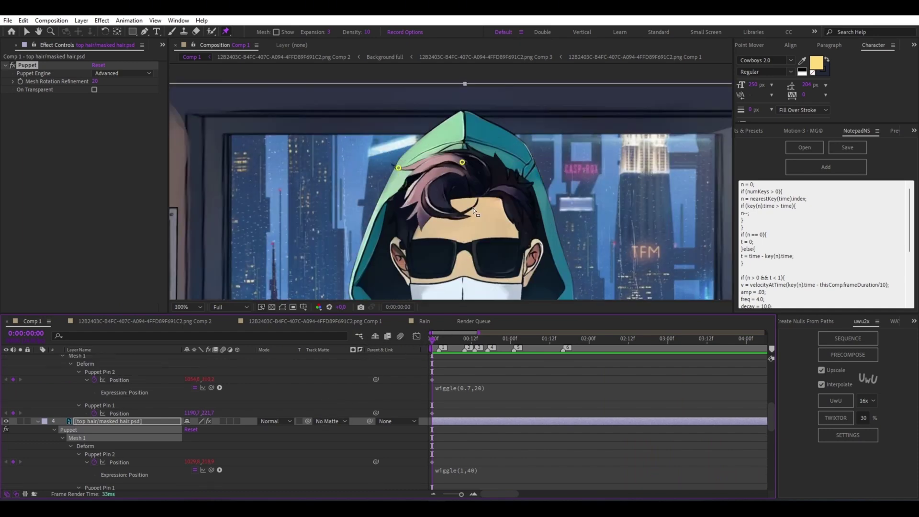
pyautogui.moveTo(436, 343)
pyautogui.mouseDown()
pyautogui.moveTo(595, 358)
pyautogui.moveTo(430, 343)
pyautogui.mouseUp()
# Step: Change the wiggle amplitude of the first hair's Puppet Pin 2 to 30, giving wiggle(1,30), and preview the animation
pyautogui.scroll(5, 439, 374)
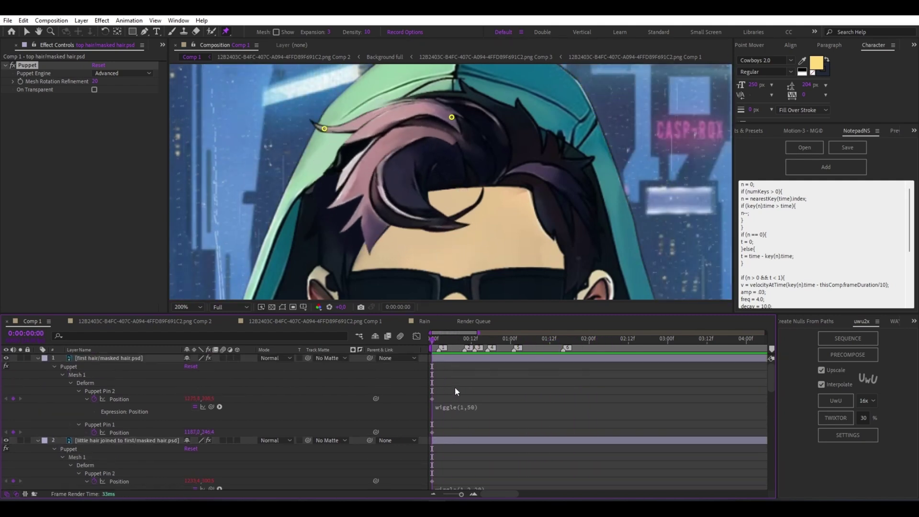
pyautogui.click(477, 409)
pyautogui.click(496, 408)
pyautogui.press('BackSpace')
pyautogui.write('30')
pyautogui.click(508, 380)
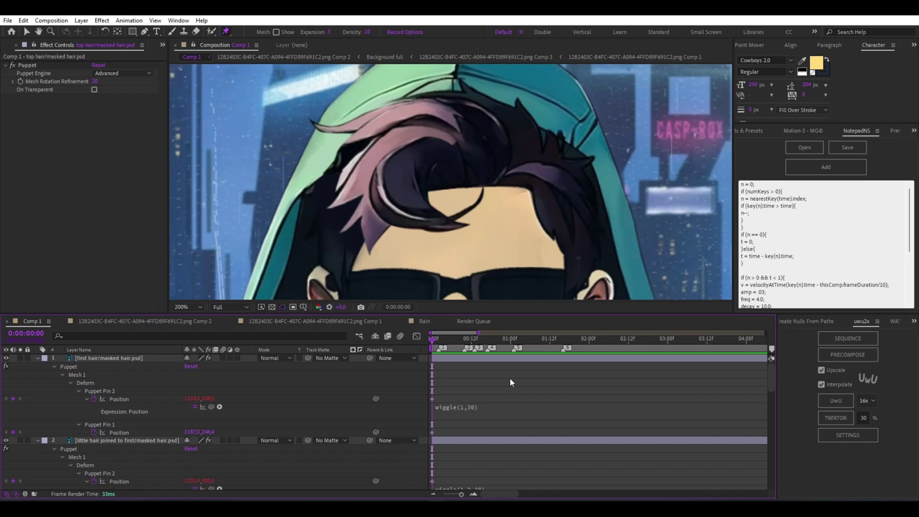
pyautogui.press('space')
# Step: Solo the first hair layer and move its anchor point to the root of the strand with the Pan Behind tool
pyautogui.click(453, 361)
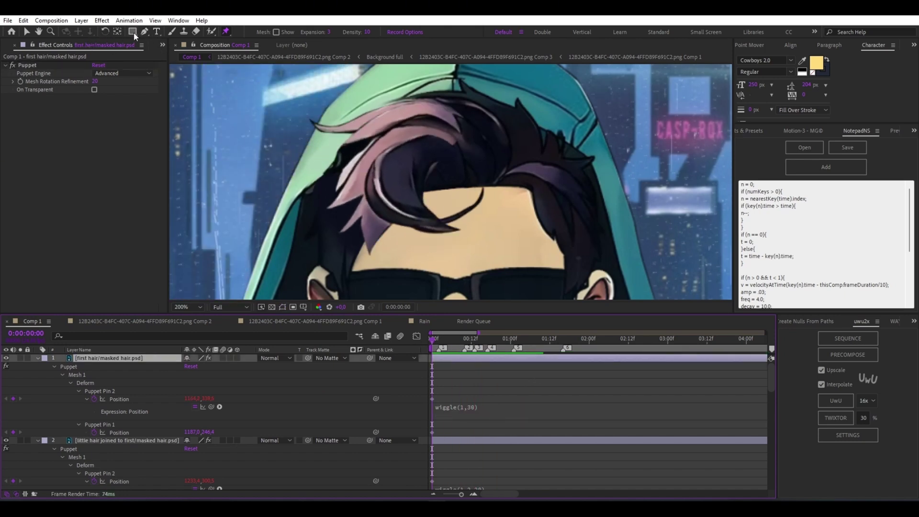
pyautogui.click(118, 31)
pyautogui.click(20, 358)
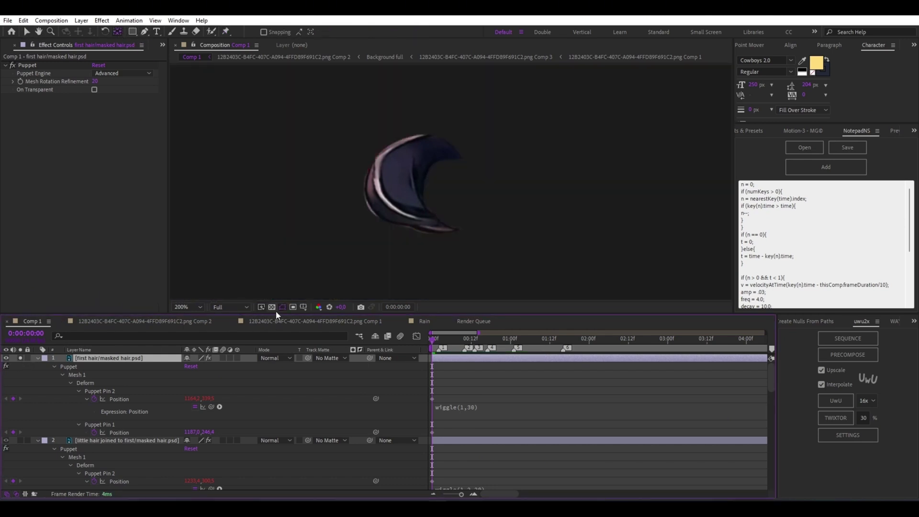
pyautogui.scroll(-4, 431, 180)
pyautogui.scroll(4, 444, 182)
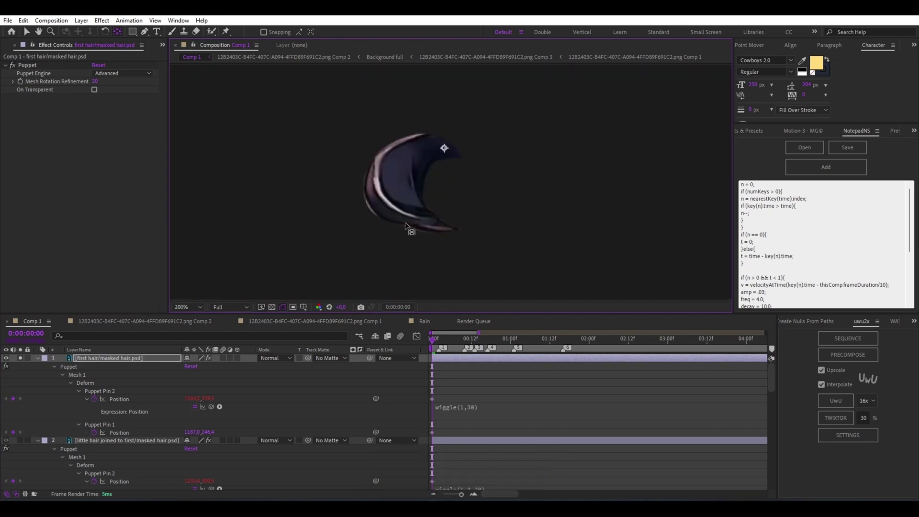
# Step: Keyframe the first hair's rotation at the first frame, then set it to 44° at frame 7
pyautogui.press('r')
pyautogui.click(61, 367)
pyautogui.press('=')
pyautogui.press('=')
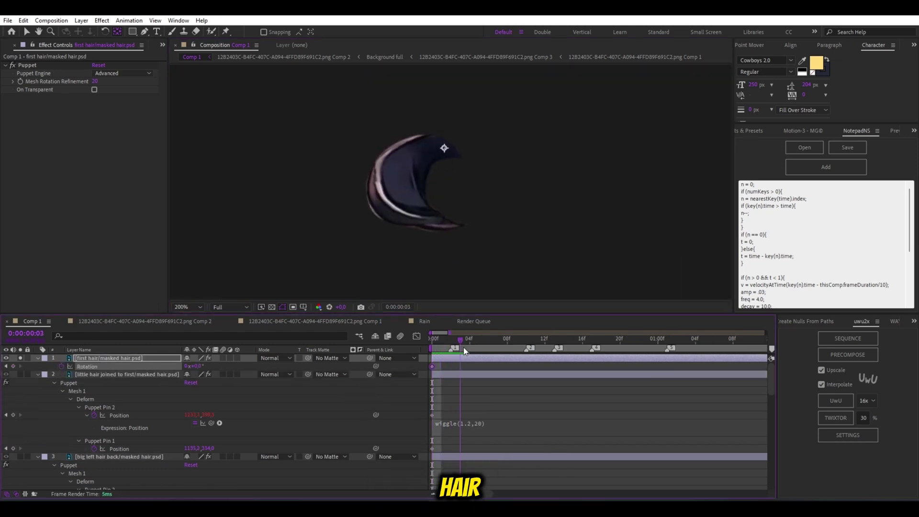
pyautogui.moveTo(465, 346); pyautogui.dragTo(500, 347)
pyautogui.moveTo(199, 367); pyautogui.dragTo(221, 367)
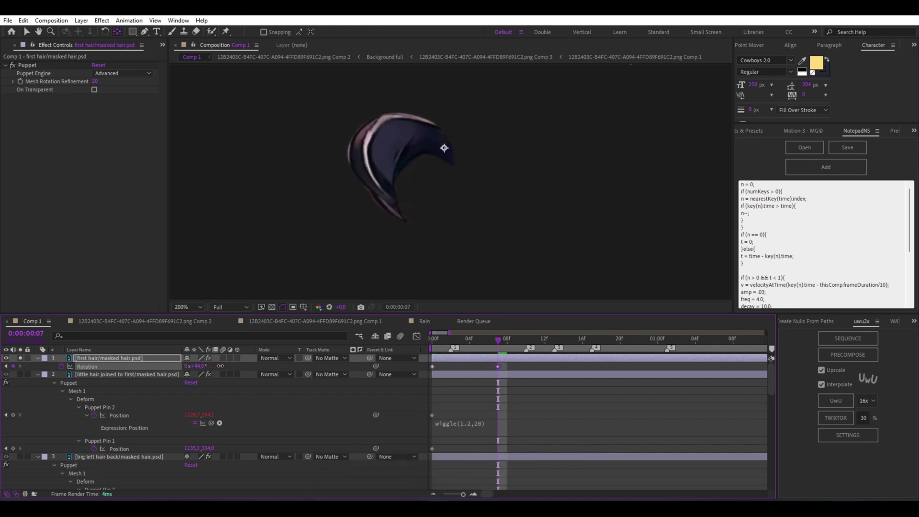
# Step: Space the rotation keyframes further apart, ending on a copy of the starting keyframe, apply Easy Ease and preview the swing
pyautogui.moveTo(496, 339); pyautogui.dragTo(544, 370)
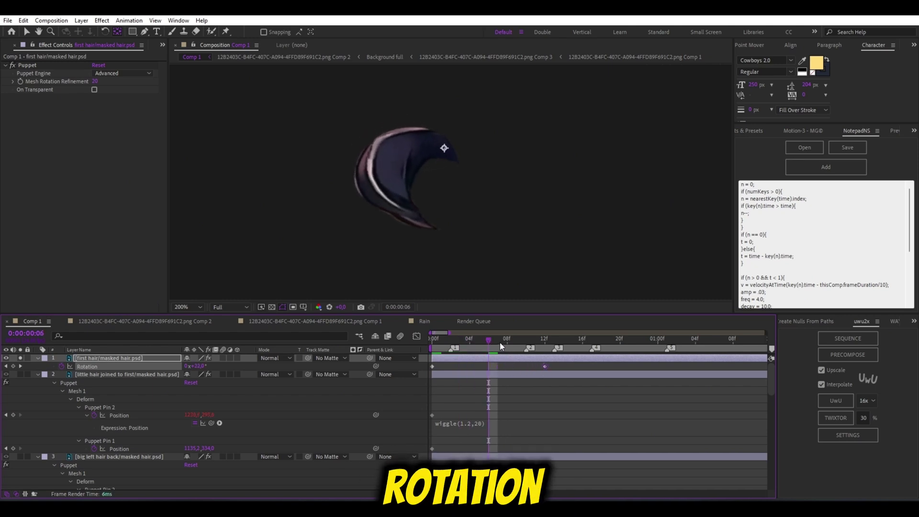
pyautogui.moveTo(502, 341); pyautogui.dragTo(552, 367)
pyautogui.hotkey('ctrl', 'v')
pyautogui.press('F9')
pyautogui.press('Home')
pyautogui.press('space')
pyautogui.scroll(-5, 455, 362)
pyautogui.press('space')
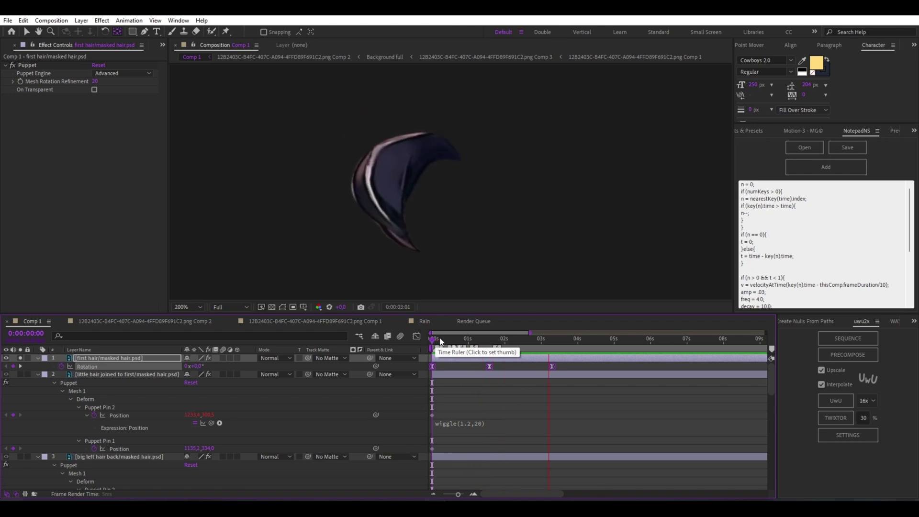
# Step: Add the expression loopOut("pingpong") to the first hair's rotation and preview it on the full character
pyautogui.hotkey('alt', 'shift', '=')
pyautogui.write('l')
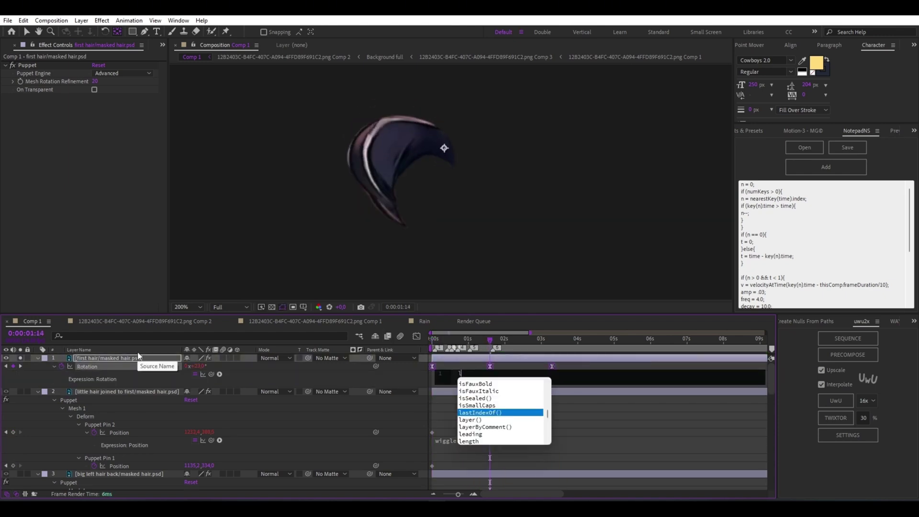
pyautogui.write('oo')
pyautogui.click(487, 413)
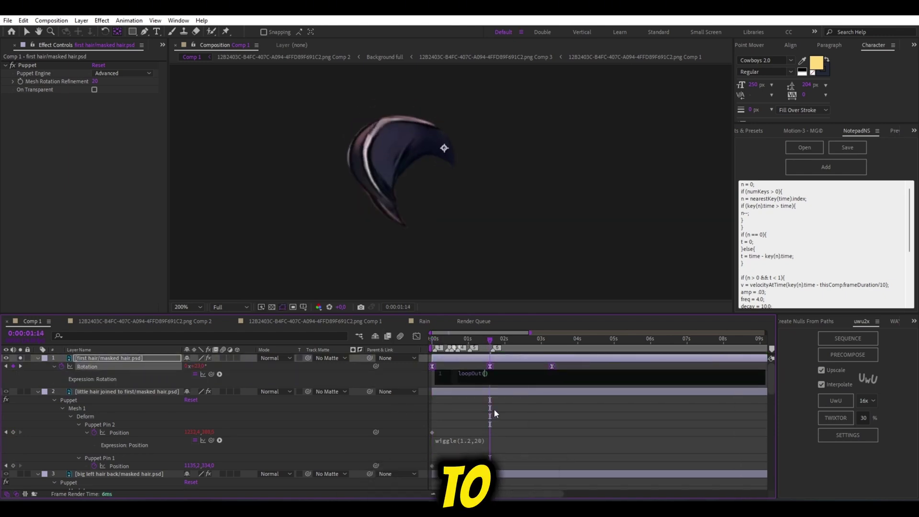
pyautogui.write('"pingpong')
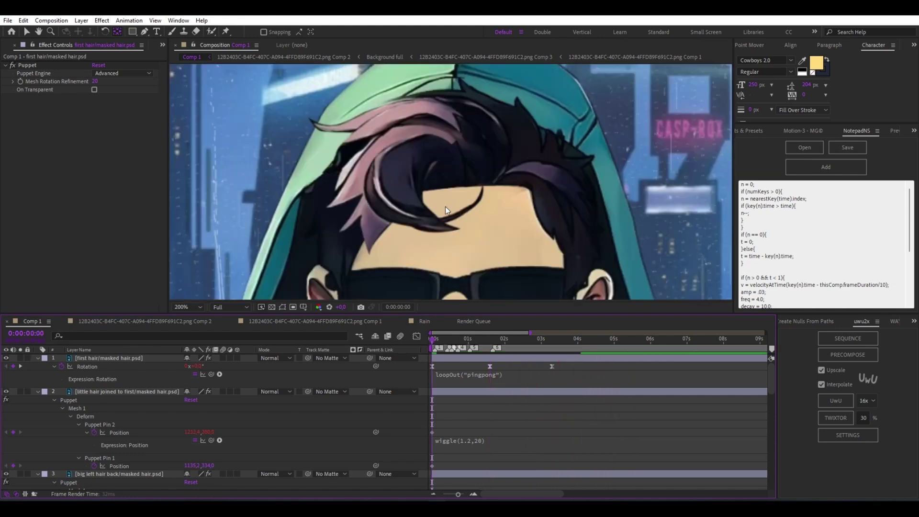
pyautogui.press('space')
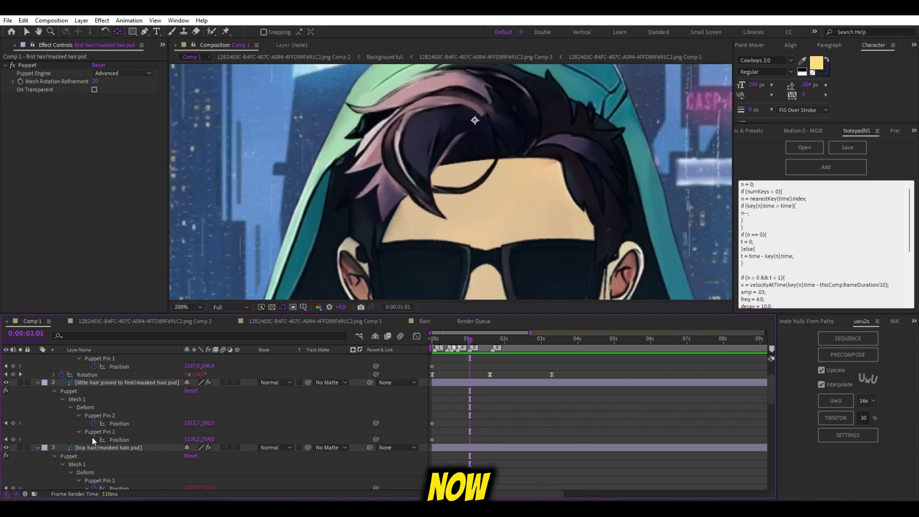
# Step: Link the little hair's Puppet Pin 1 position to the first hair's Puppet Pin 2 position and append -12 to the expression
pyautogui.keyDown('alt'); pyautogui.click(94, 428); pyautogui.keyUp('alt')
pyautogui.moveTo(211, 472); pyautogui.dragTo(140, 380)
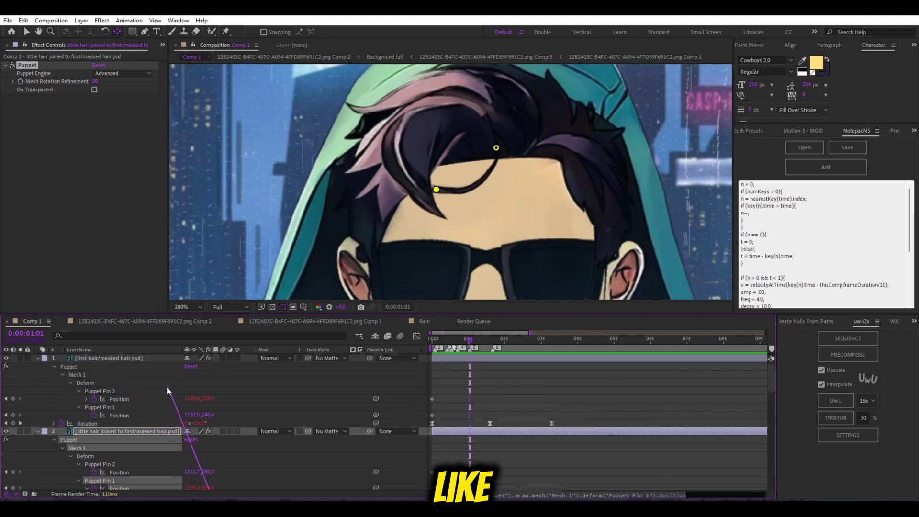
pyautogui.moveTo(119, 415); pyautogui.dragTo(122, 401)
pyautogui.moveTo(459, 351); pyautogui.dragTo(599, 356)
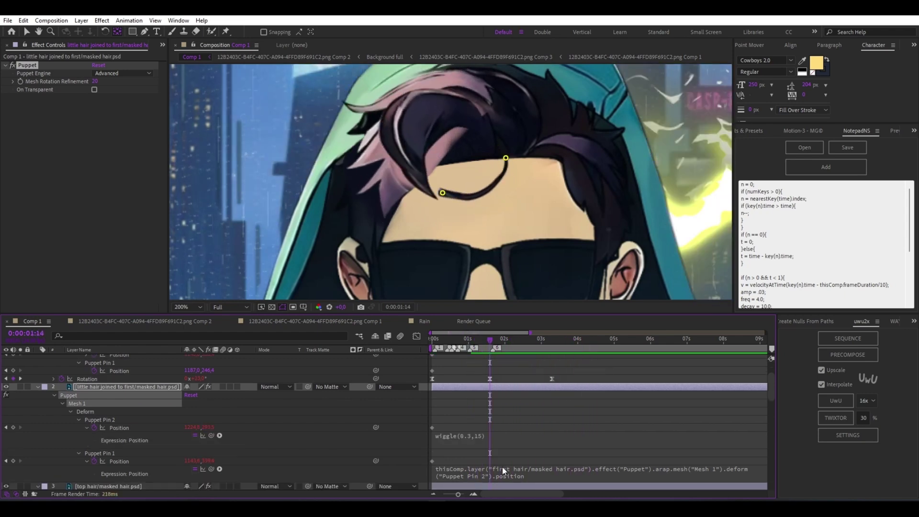
pyautogui.click(581, 472)
pyautogui.write('-100')
pyautogui.click(576, 427)
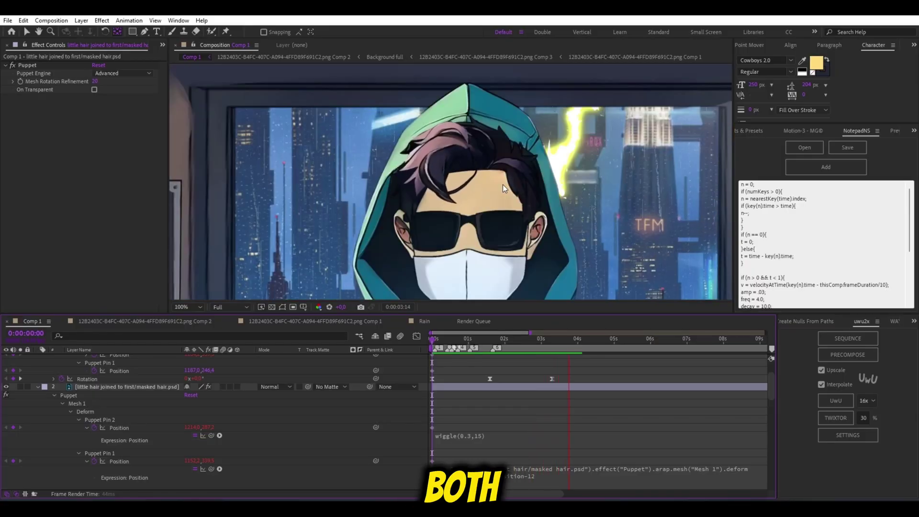
# Step: Pre-compose the first hair and the little hair joined to it into one composition
pyautogui.rightClick(112, 359)
pyautogui.click(144, 321)
pyautogui.click(494, 269)
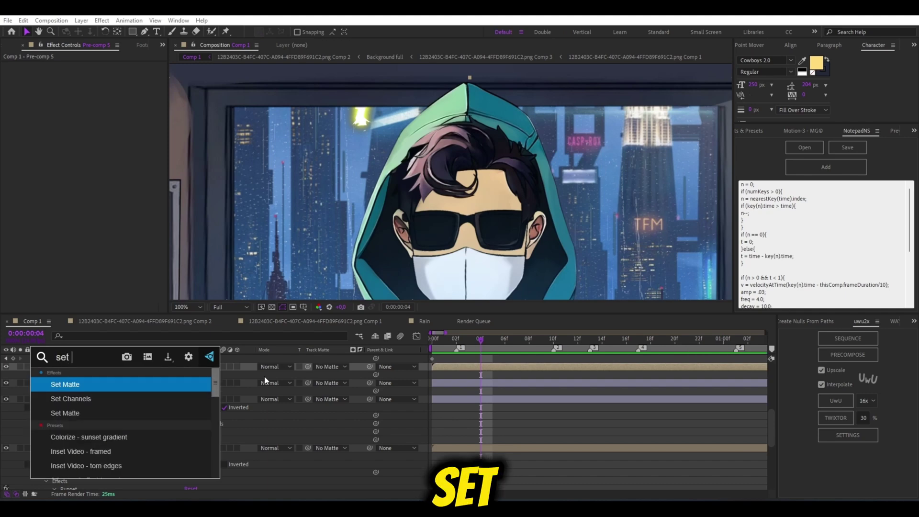
# Step: Apply Set Matte to the lower Pre-comp 5, taking the matte from head/masked hair.psd with Effects & Masks
pyautogui.write('matt')
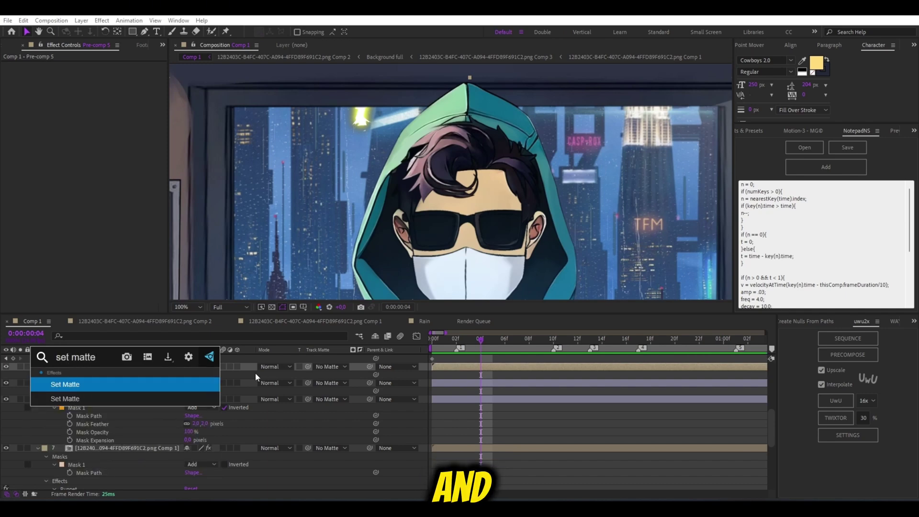
pyautogui.write('e')
pyautogui.click(171, 388)
pyautogui.click(108, 74)
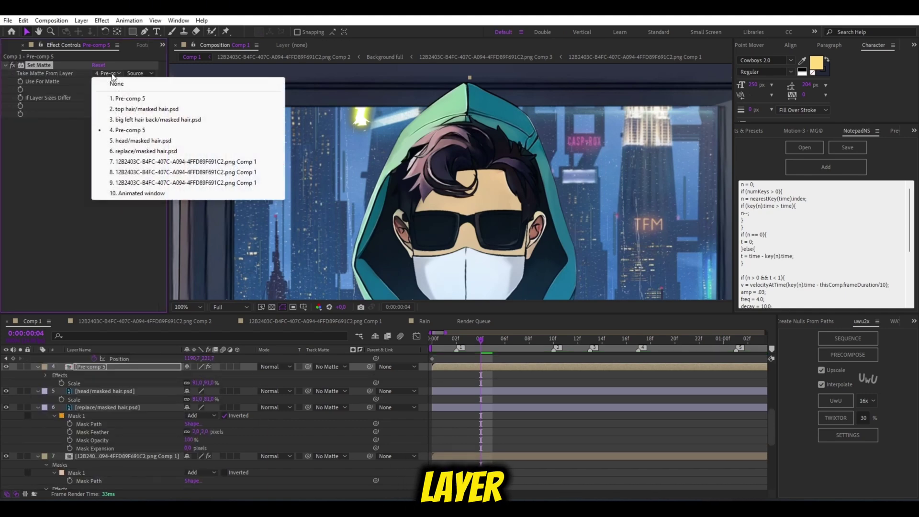
pyautogui.click(143, 140)
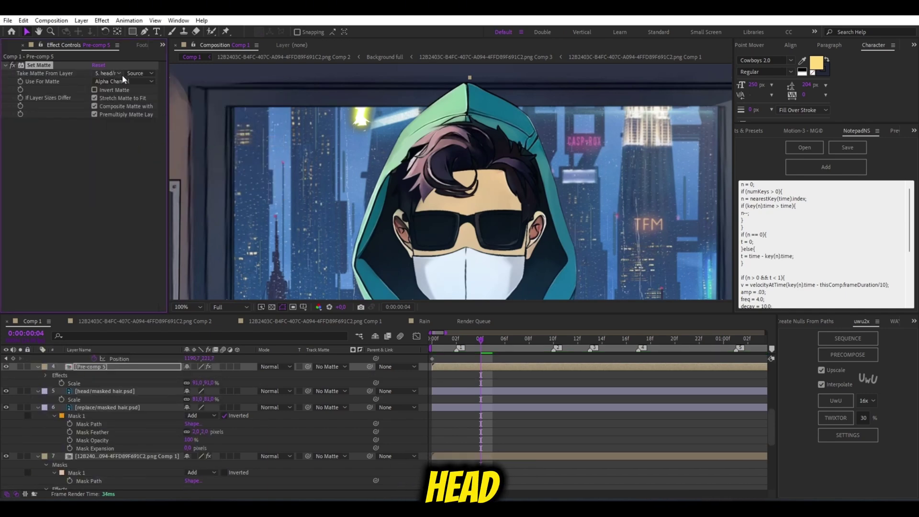
pyautogui.click(136, 74)
pyautogui.click(158, 107)
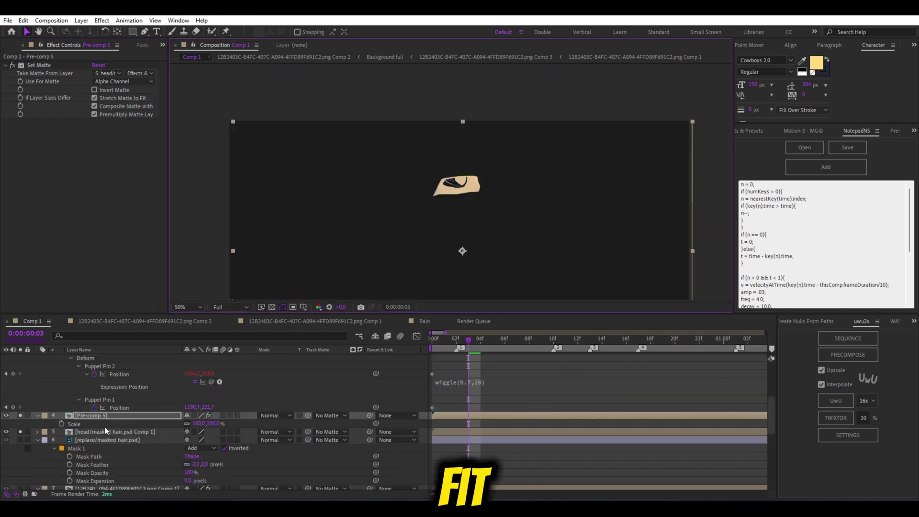
# Step: Duplicate the head/masked hair.psd Comp 1 layer and show the position property of Pre-comp 5
pyautogui.click(103, 432)
pyautogui.hotkey('ctrl', 'd')
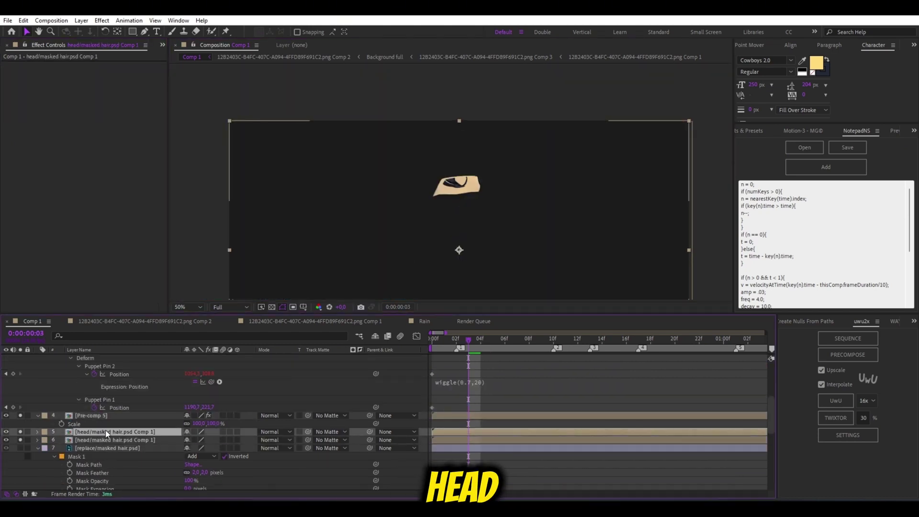
pyautogui.click(105, 417)
pyautogui.click(112, 432)
pyautogui.click(88, 415)
pyautogui.click(48, 65)
pyautogui.press('p')
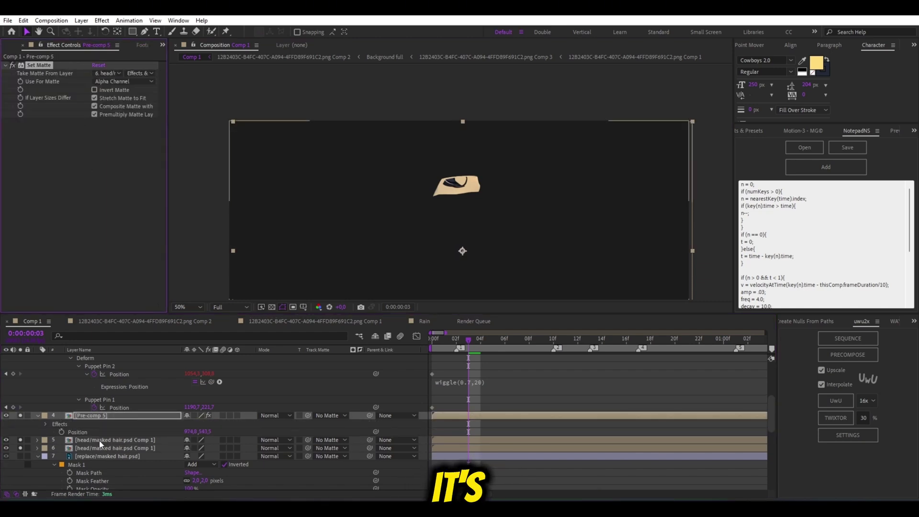
# Step: Pre-compose the lower Pre-comp 5 together with the upper head/masked hair.psd Comp 1, moving all attributes into the new composition
pyautogui.click(100, 440)
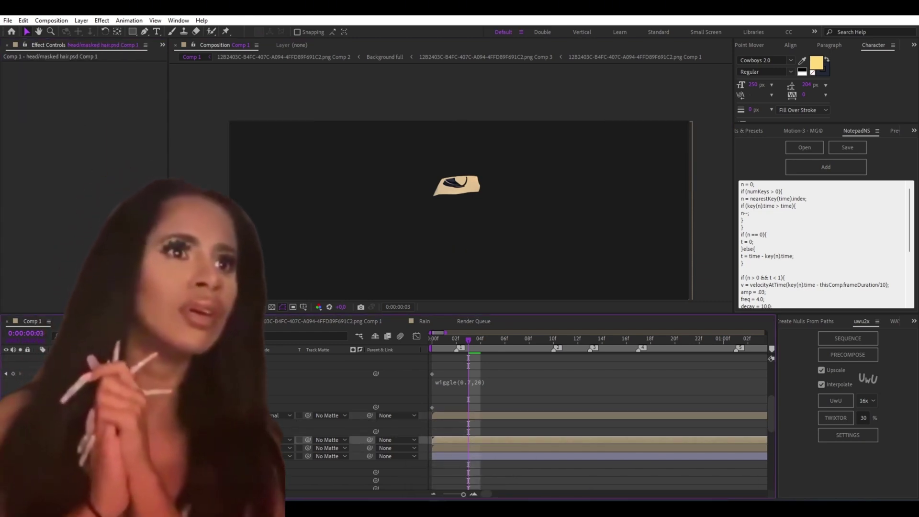
pyautogui.rightClick(107, 417)
pyautogui.click(144, 351)
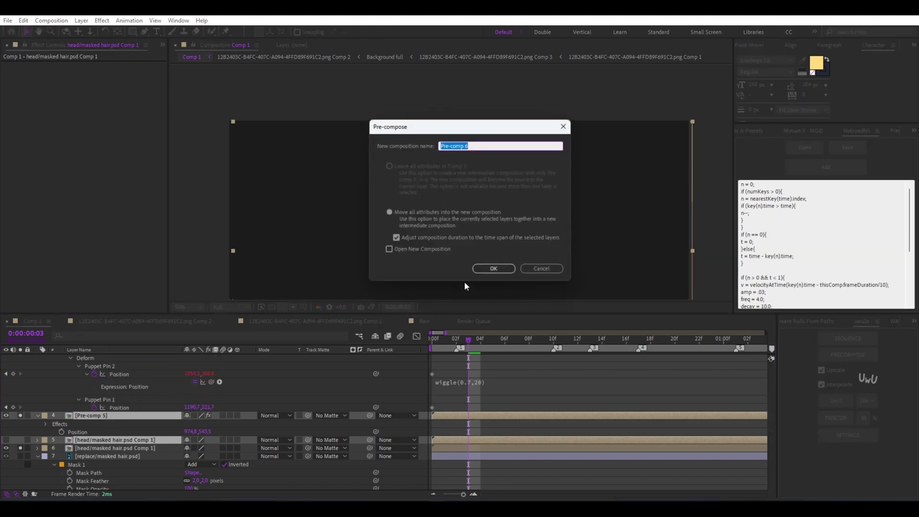
pyautogui.click(487, 268)
# Step: Turn off solo on Pre-comp 6 and the head layer to bring back the full character
pyautogui.scroll(2, 462, 201)
pyautogui.press('s')
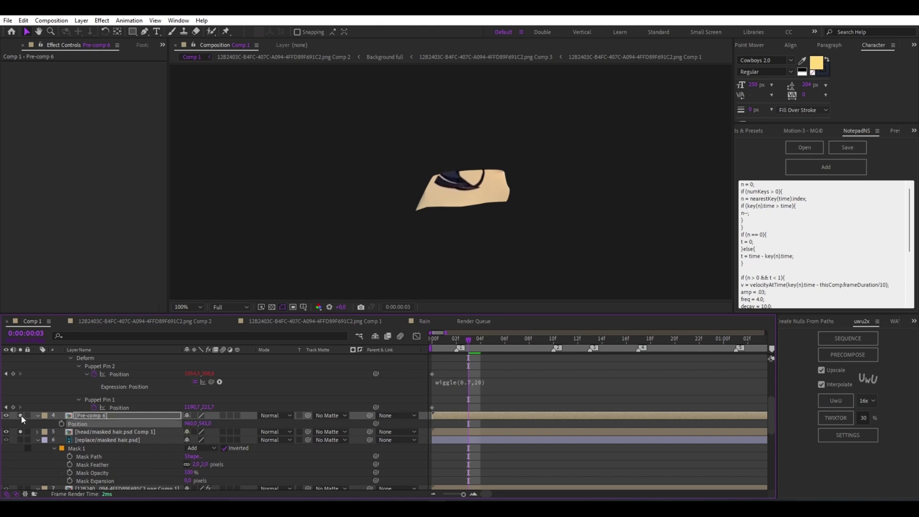
pyautogui.click(20, 432)
pyautogui.scroll(2, 407, 207)
pyautogui.click(470, 415)
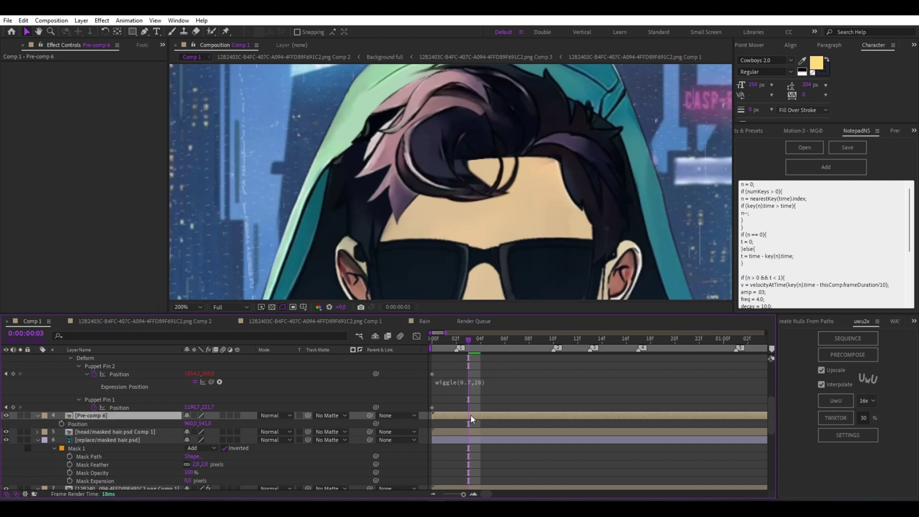
# Step: Apply the Fill effect to Pre-comp 6 with the black color 000000
pyautogui.hotkey('ctrl', 'space')
pyautogui.write('fill')
pyautogui.click(468, 405)
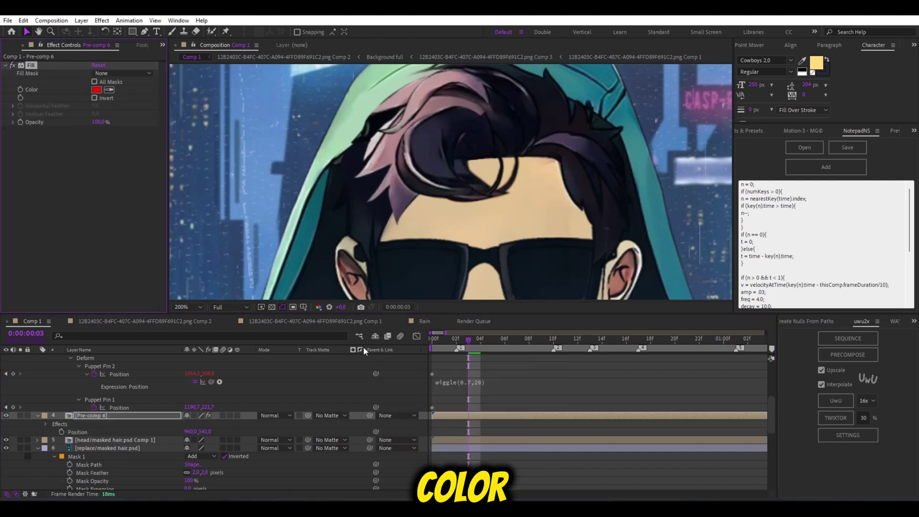
pyautogui.click(96, 90)
pyautogui.moveTo(201, 431); pyautogui.dragTo(144, 470)
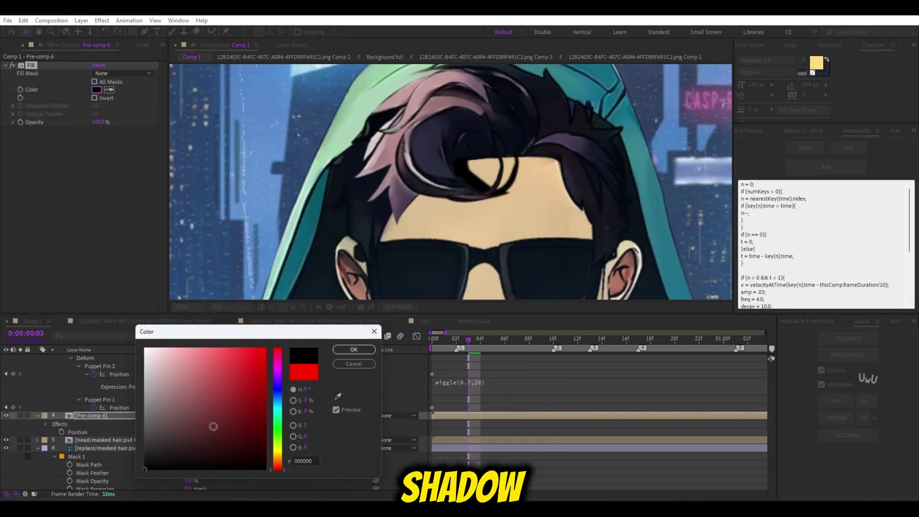
pyautogui.click(354, 350)
# Step: Set the opacity of Pre-comp 6 to 60% and preview the hair shadow from the first frame on the whole scene
pyautogui.press('t')
pyautogui.moveTo(187, 424); pyautogui.dragTo(180, 425)
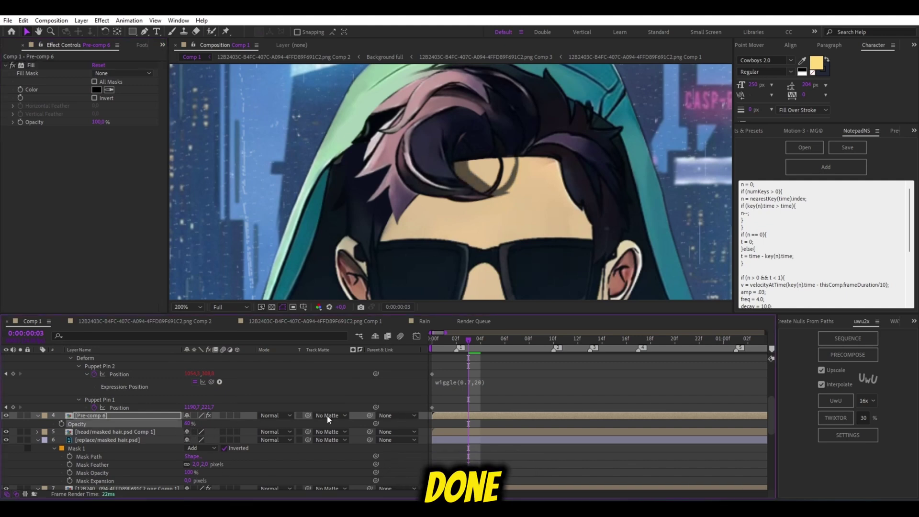
pyautogui.click(401, 390)
pyautogui.moveTo(470, 341); pyautogui.dragTo(351, 345)
pyautogui.press('space')
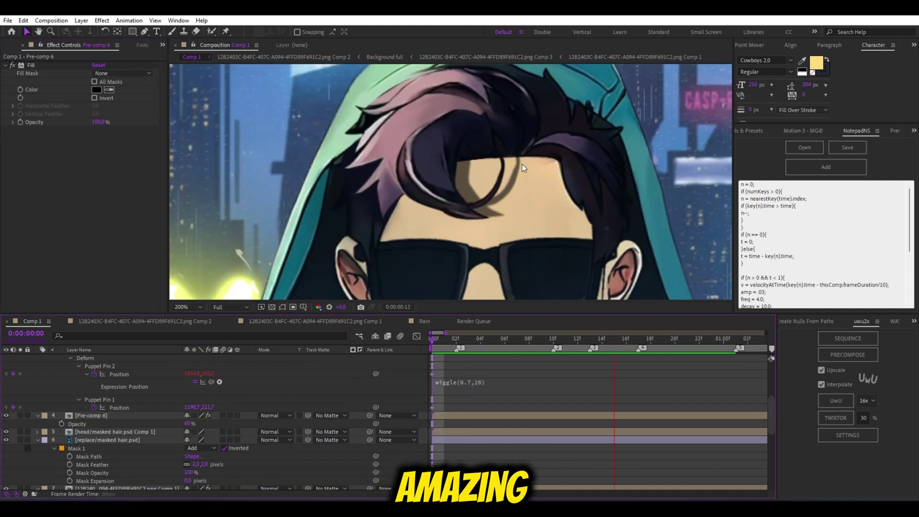
pyautogui.press(',')
pyautogui.press(',')
pyautogui.press(',')
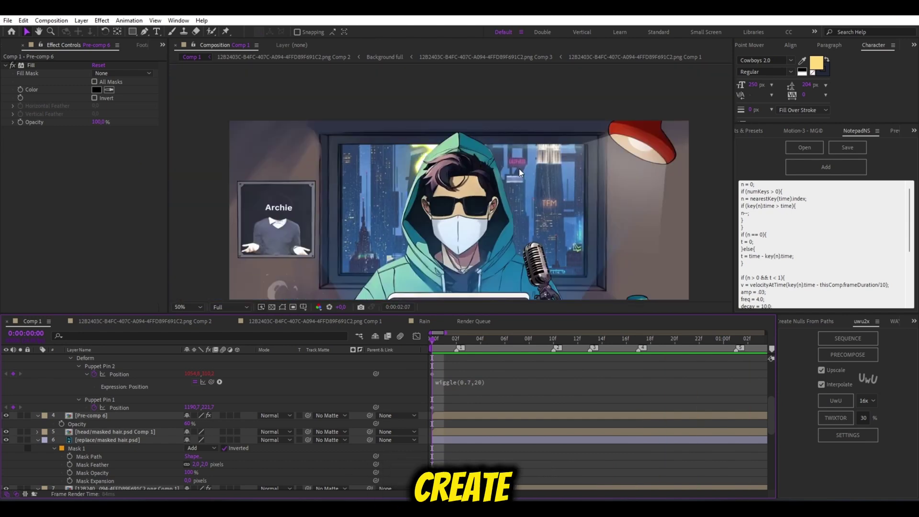